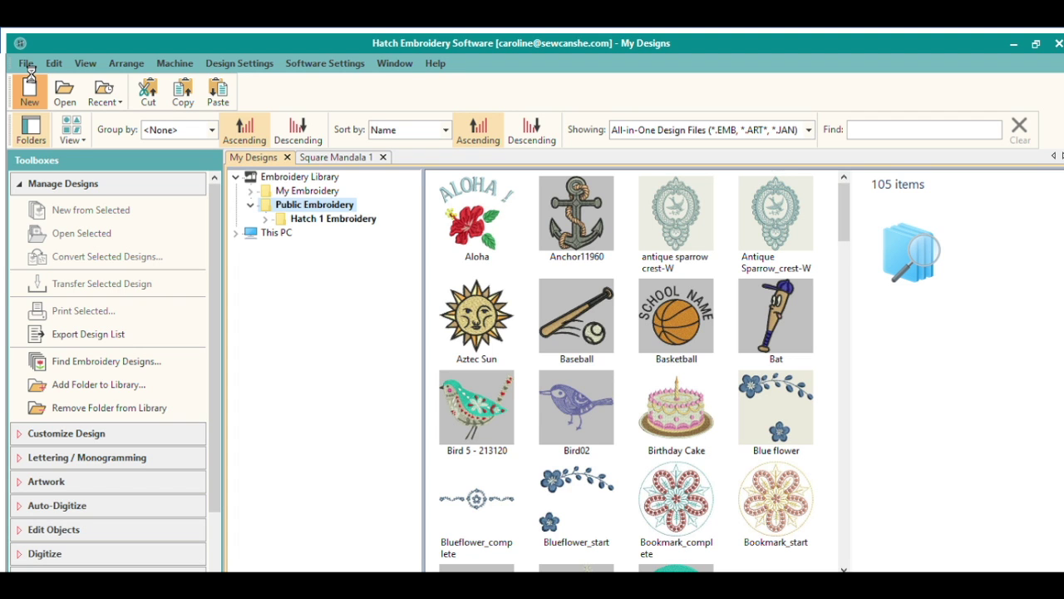
- Start a new design, insert the mandala artwork and prepare it for embroidery as 2 colours
{"action": "left_click", "coordinate": [28, 76]}
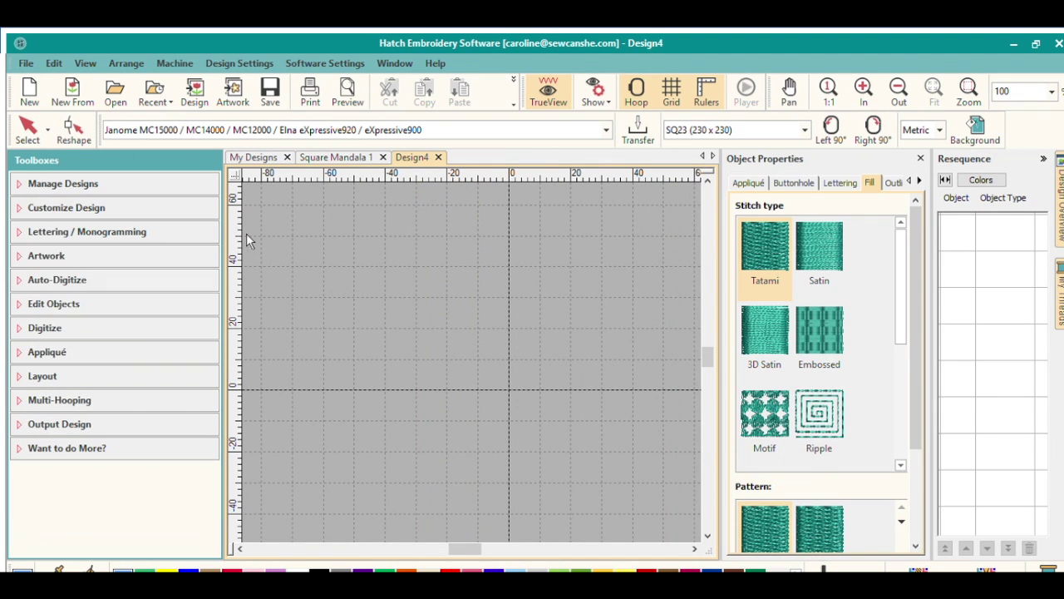
{"action": "left_click", "coordinate": [88, 252]}
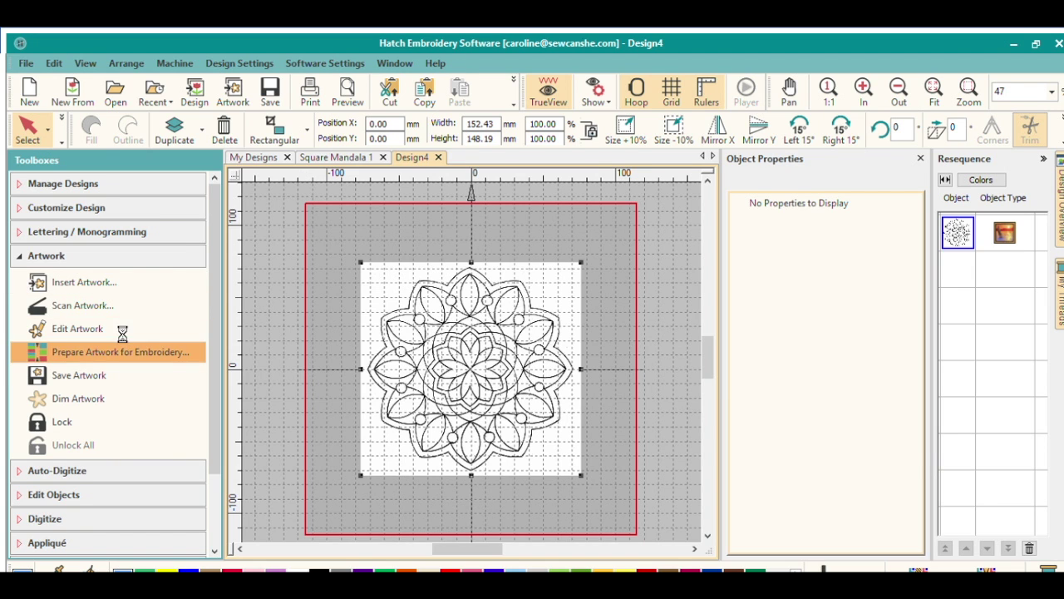
{"action": "left_click", "coordinate": [154, 348]}
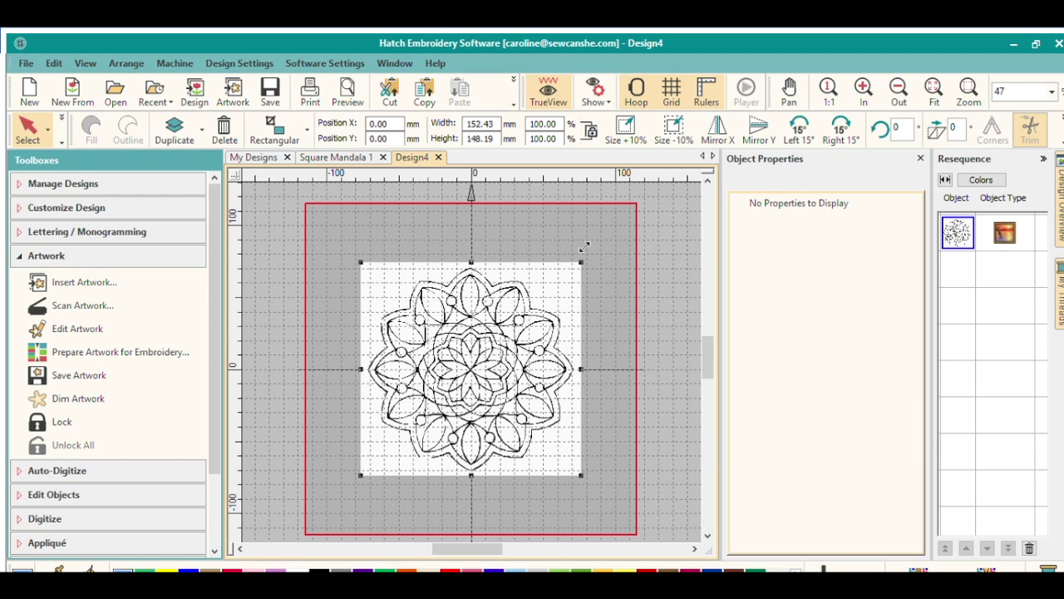
{"action": "mouse_move", "coordinate": [581, 263]}
{"action": "left_mouse_down"}
{"action": "mouse_move", "coordinate": [611, 212]}
{"action": "mouse_move", "coordinate": [579, 252]}
{"action": "mouse_move", "coordinate": [585, 263]}
{"action": "left_mouse_up"}
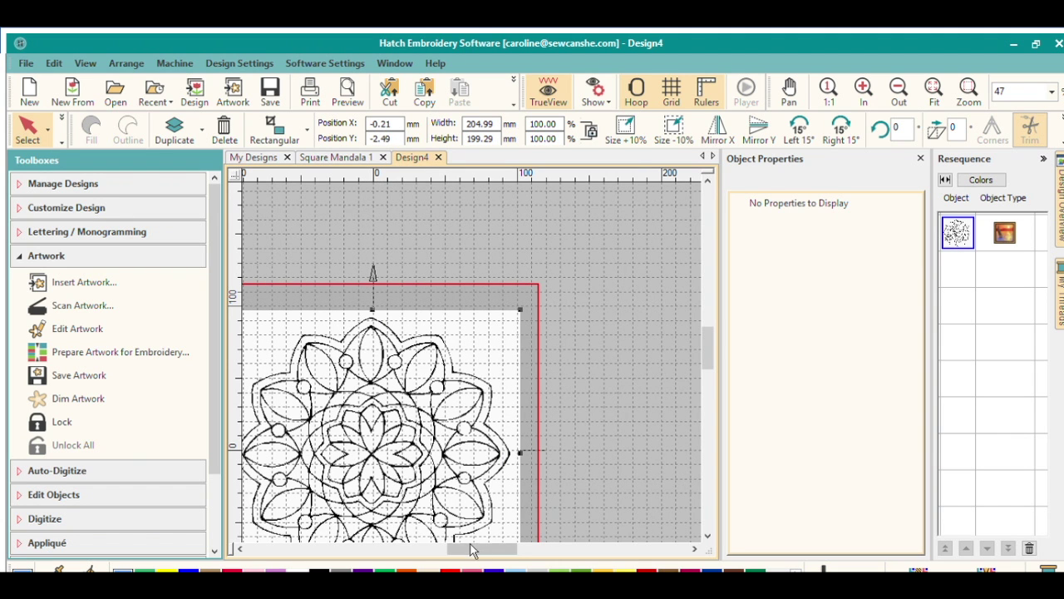
- Resize the mandala to about 205 × 199 mm, centre it in the hoop and zoom in
{"action": "left_click_drag", "start_coordinate": [473, 551], "coordinate": [452, 551]}
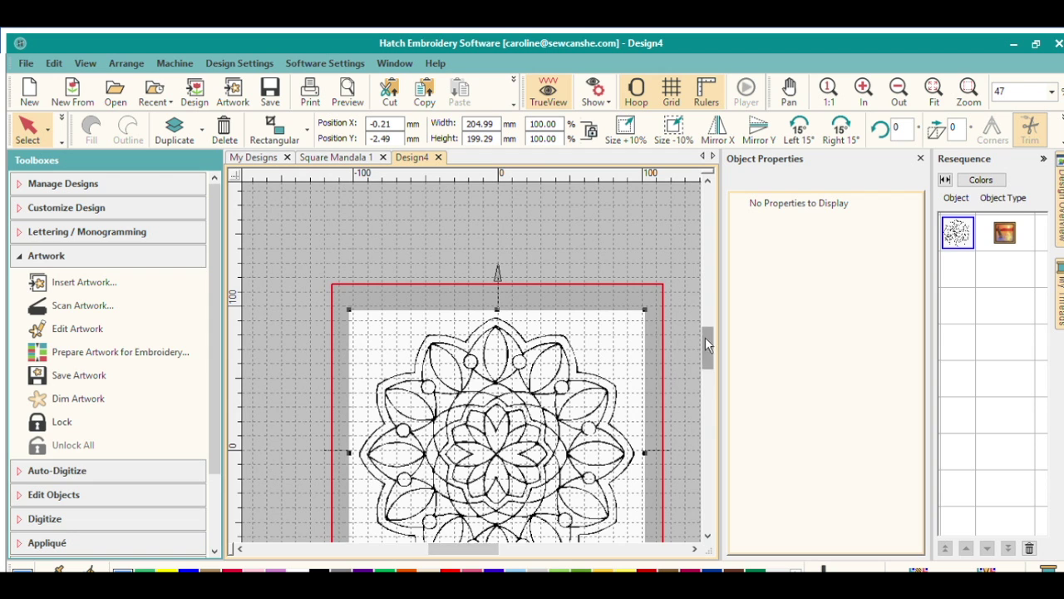
{"action": "left_click_drag", "start_coordinate": [706, 337], "coordinate": [707, 347]}
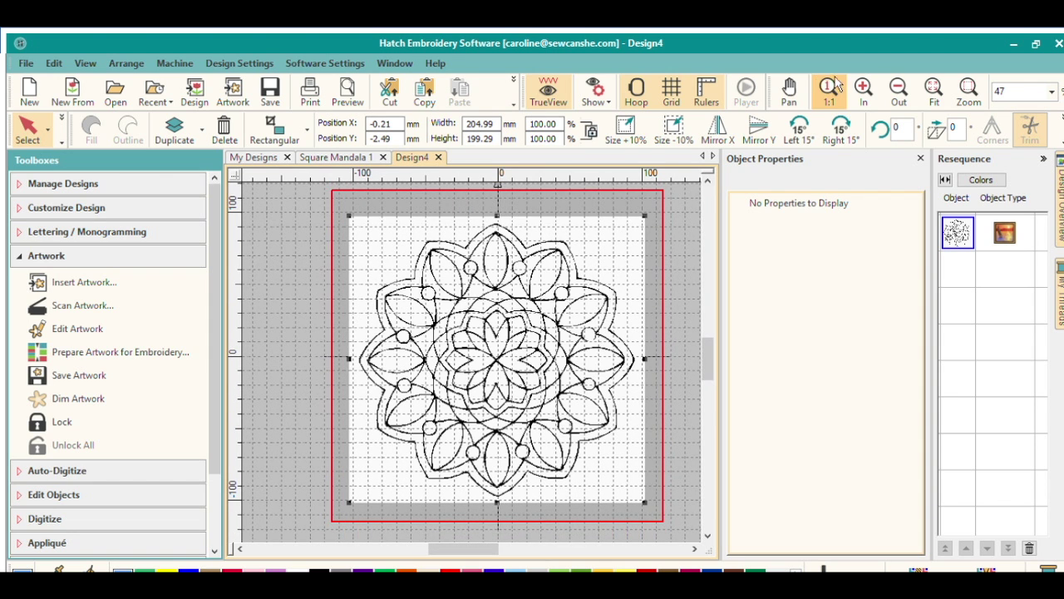
{"action": "left_click", "coordinate": [863, 90]}
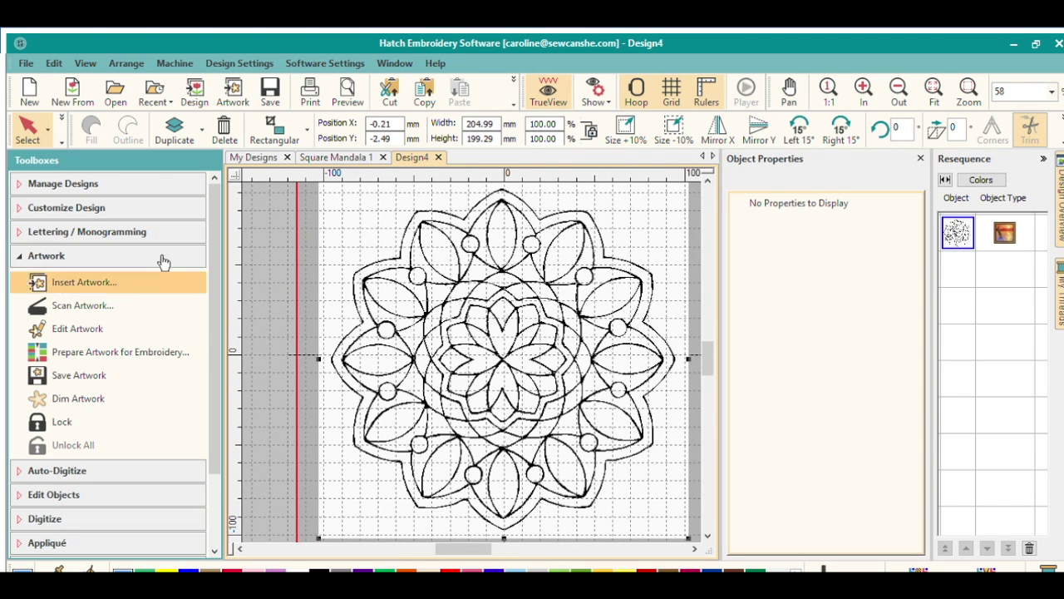
- Auto-digitize the centre flower as centerline stitching and colour it red
{"action": "left_click", "coordinate": [83, 468]}
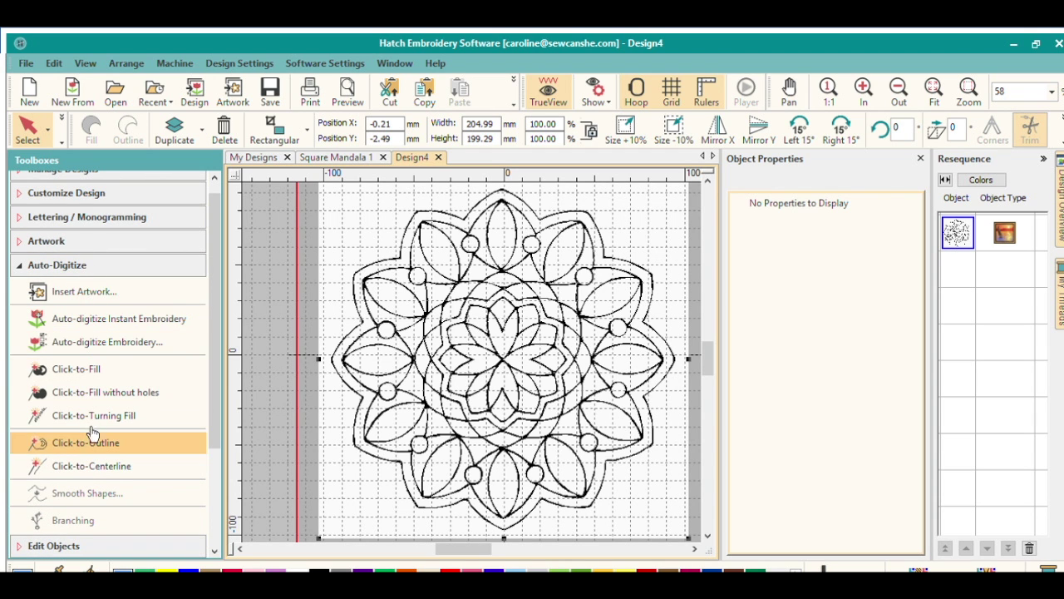
{"action": "left_click", "coordinate": [87, 464]}
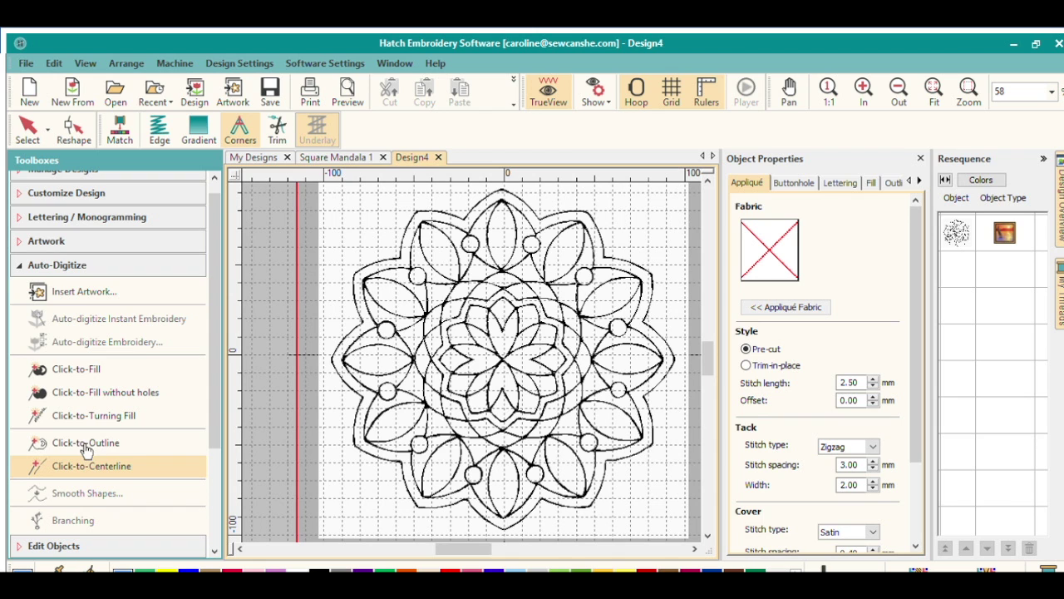
{"action": "left_click", "coordinate": [507, 349]}
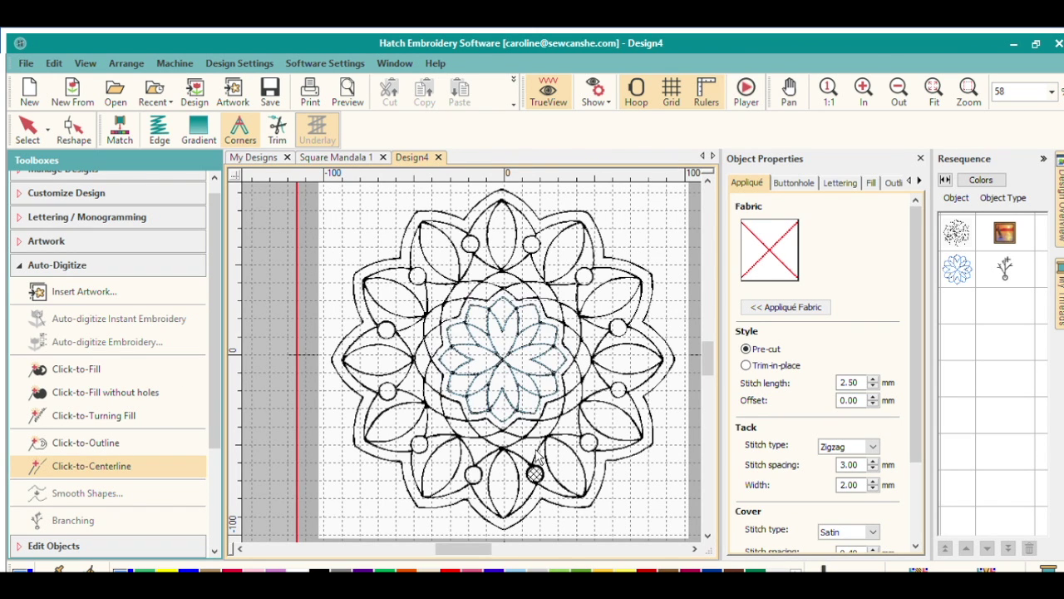
{"action": "left_click", "coordinate": [28, 129]}
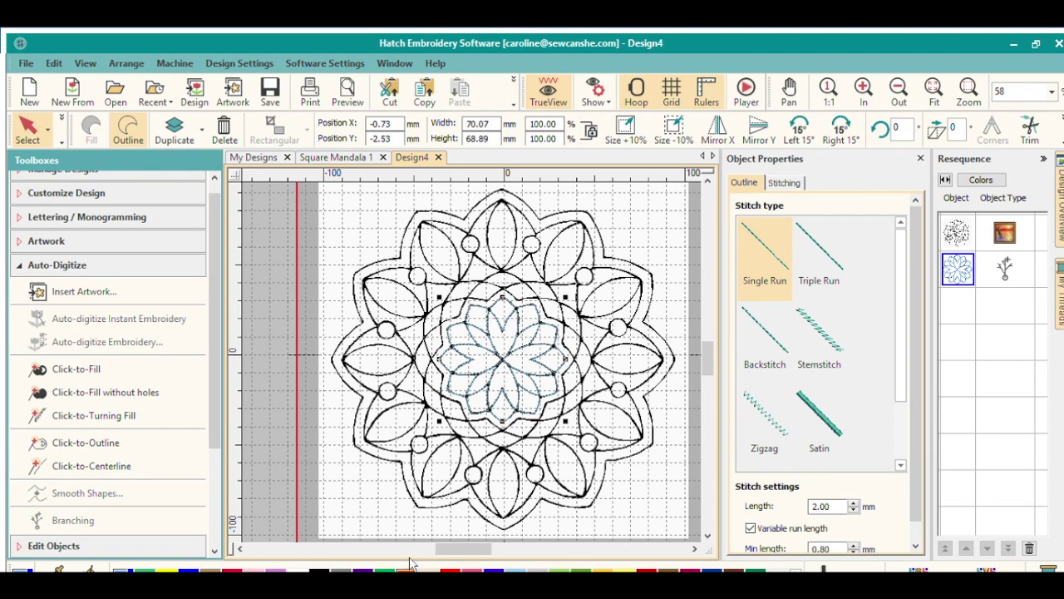
{"action": "left_click", "coordinate": [454, 560]}
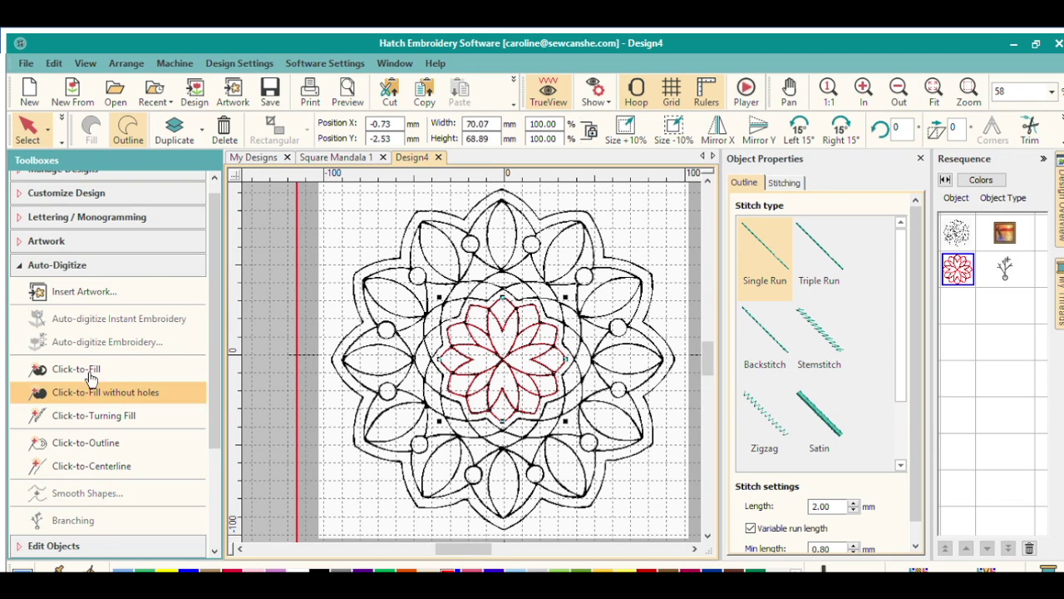
{"action": "left_click", "coordinate": [87, 462]}
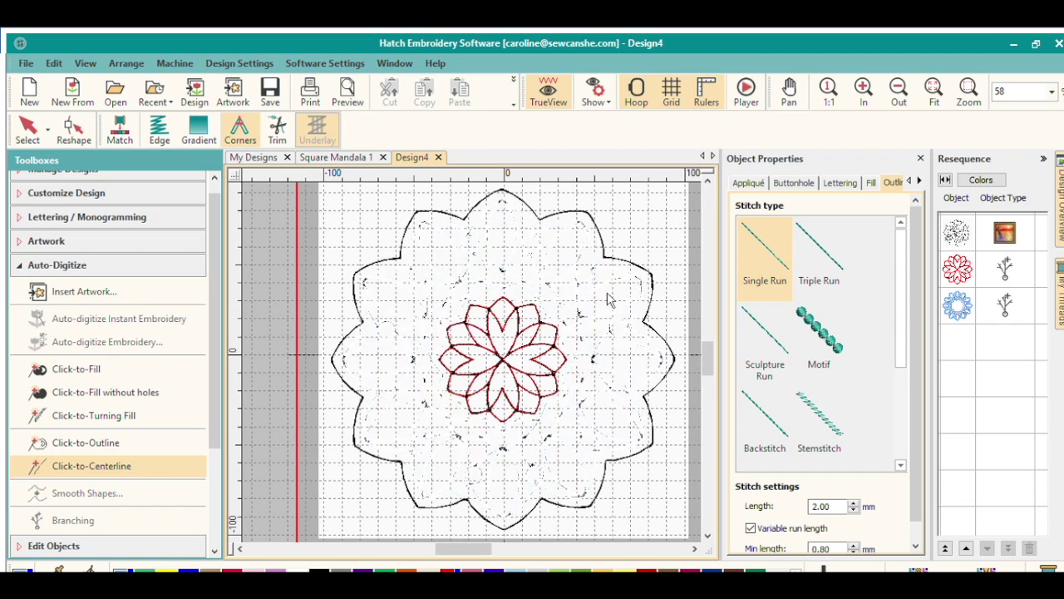
- Make the mandala lines red and set both existing outline objects to Triple Run
{"action": "left_click", "coordinate": [30, 124]}
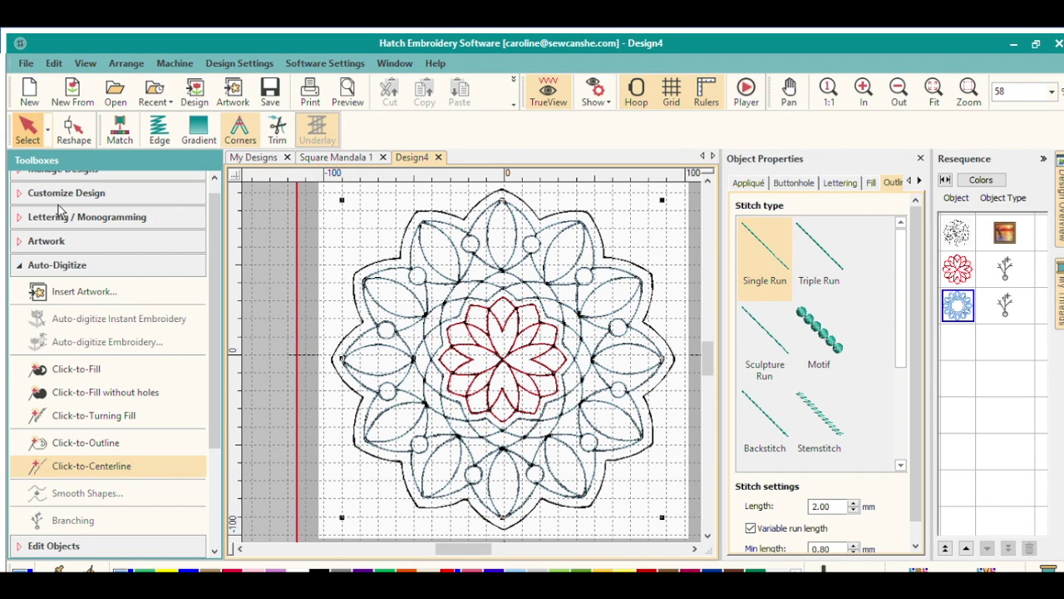
{"action": "left_click", "coordinate": [341, 359]}
{"action": "left_click", "coordinate": [453, 569]}
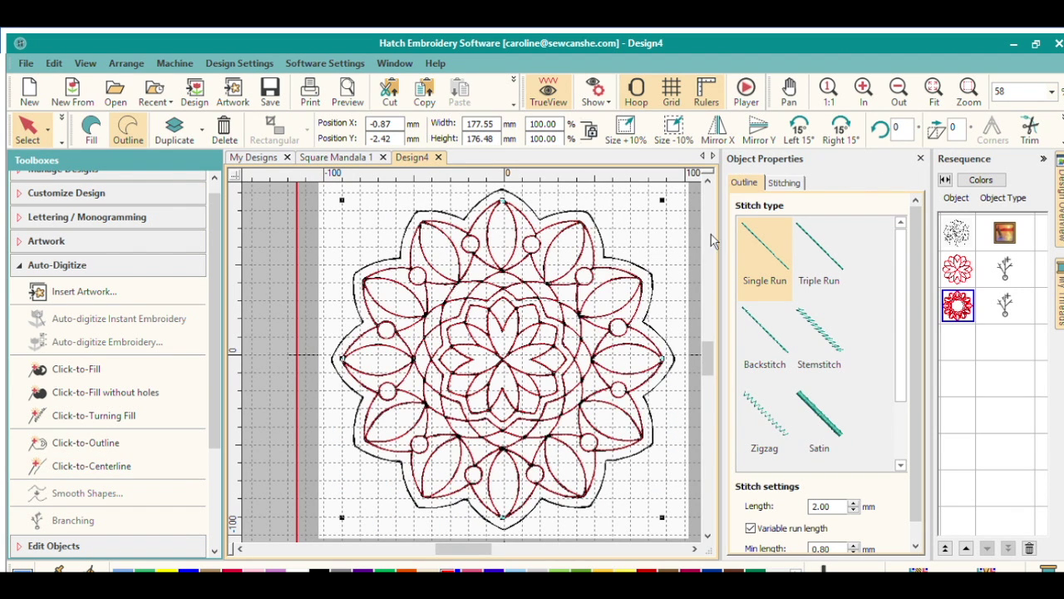
{"action": "left_click", "coordinate": [819, 223]}
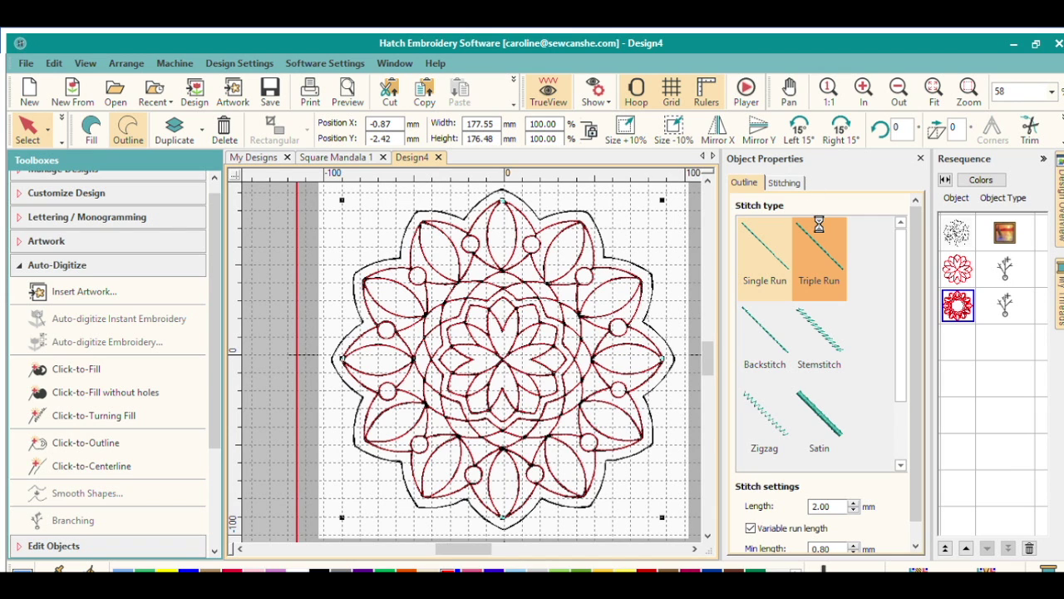
{"action": "left_click", "coordinate": [542, 310]}
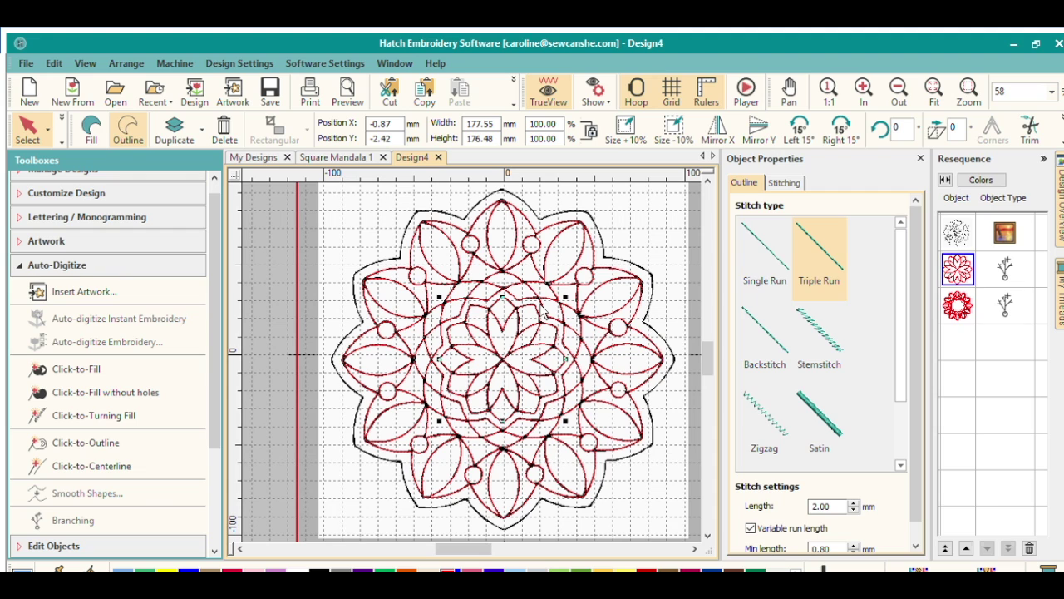
{"action": "left_click", "coordinate": [819, 240]}
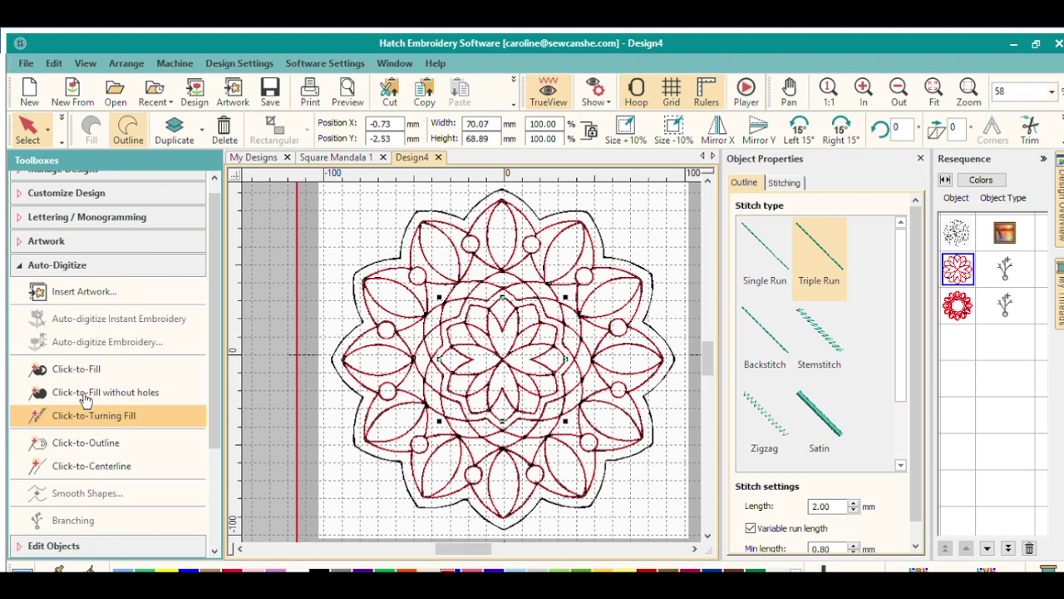
- Digitize the outer scalloped border as a centerline outline with Triple Run stitching
{"action": "left_click", "coordinate": [416, 543]}
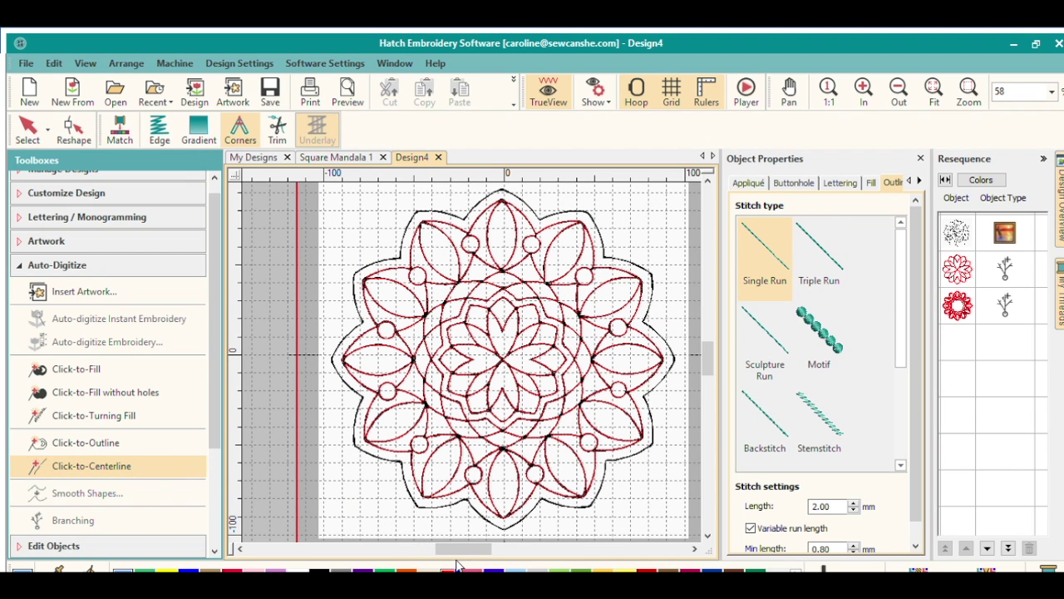
{"action": "left_click", "coordinate": [420, 495]}
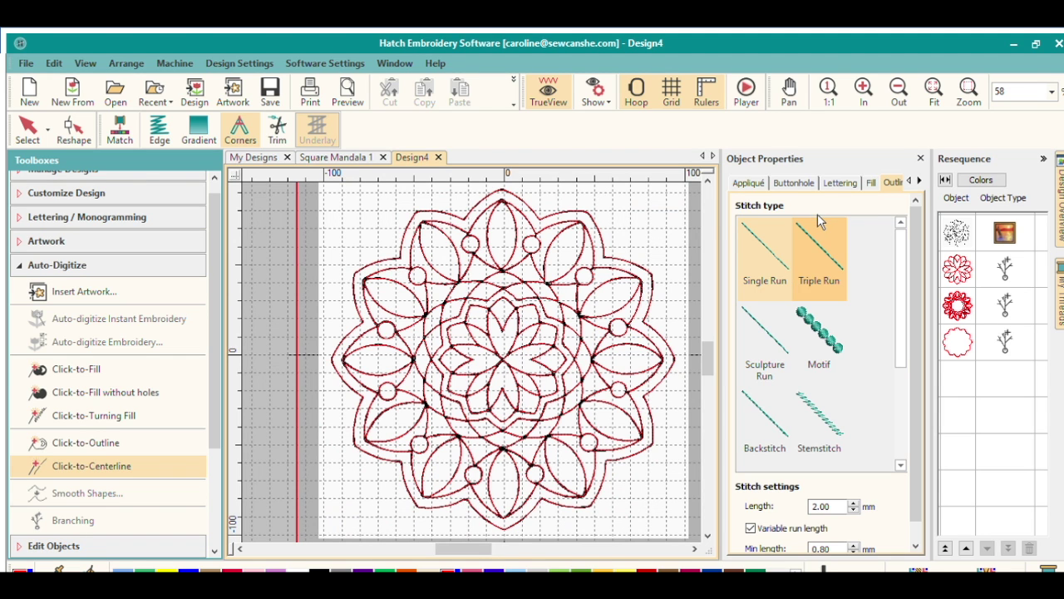
{"action": "left_click", "coordinate": [817, 218]}
{"action": "left_click", "coordinate": [27, 129]}
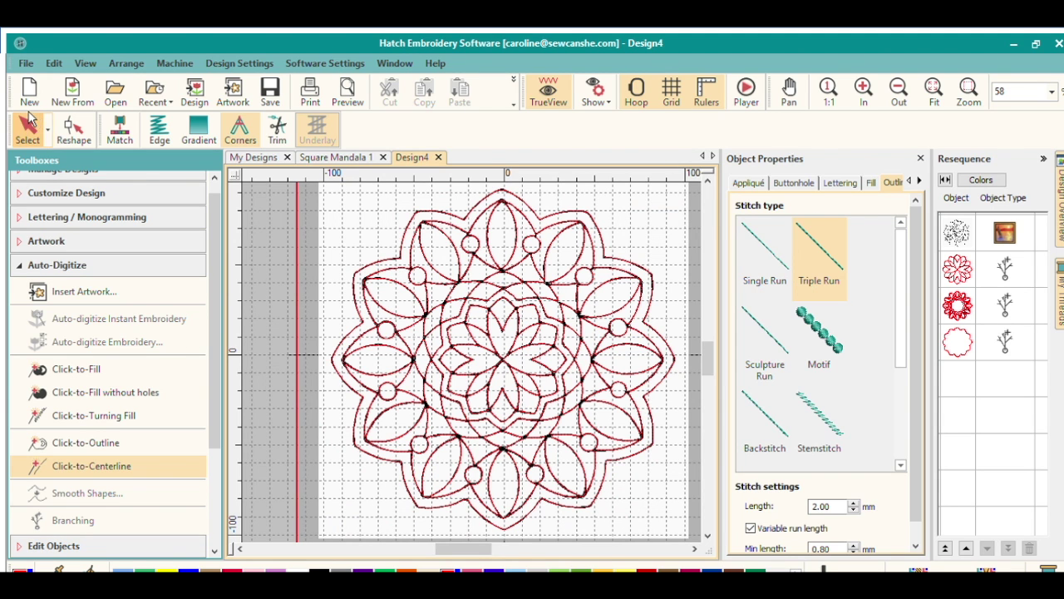
{"action": "left_click", "coordinate": [839, 237]}
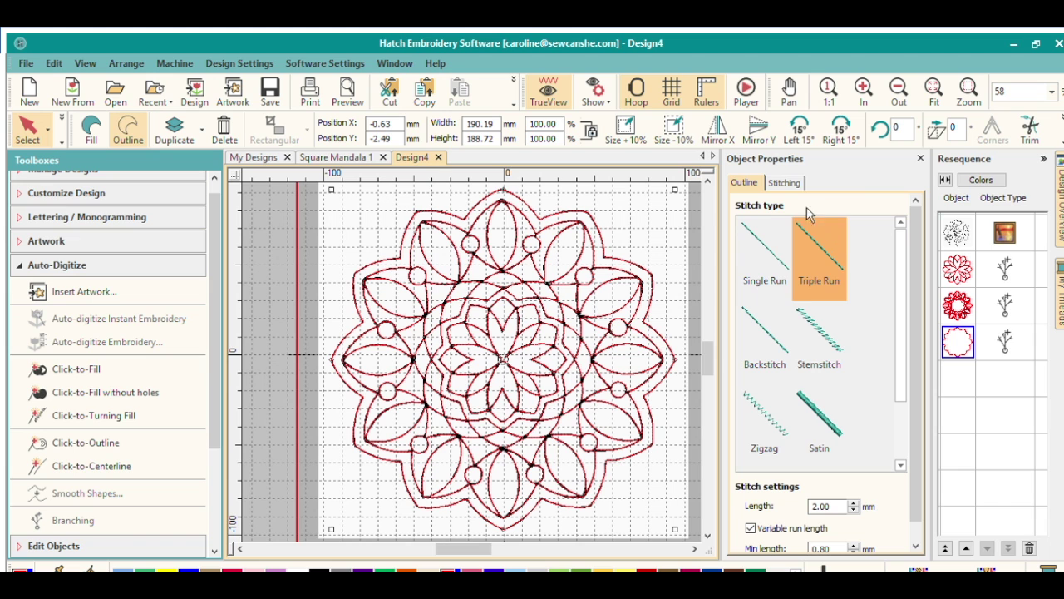
- Fill the ring of small circles around the mandala with black fill stitching
{"action": "left_click", "coordinate": [865, 87]}
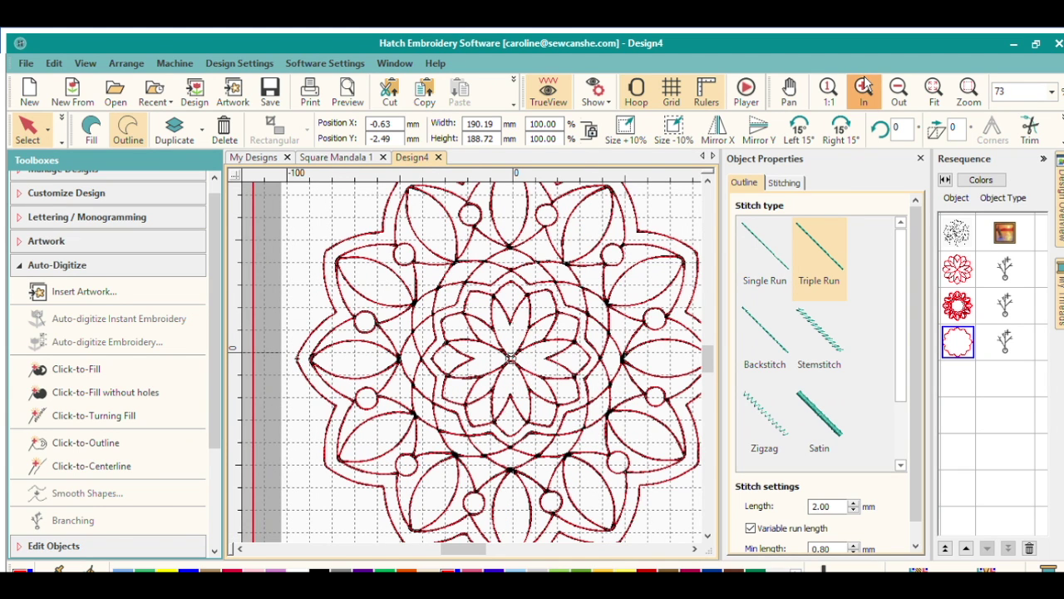
{"action": "left_click", "coordinate": [864, 87]}
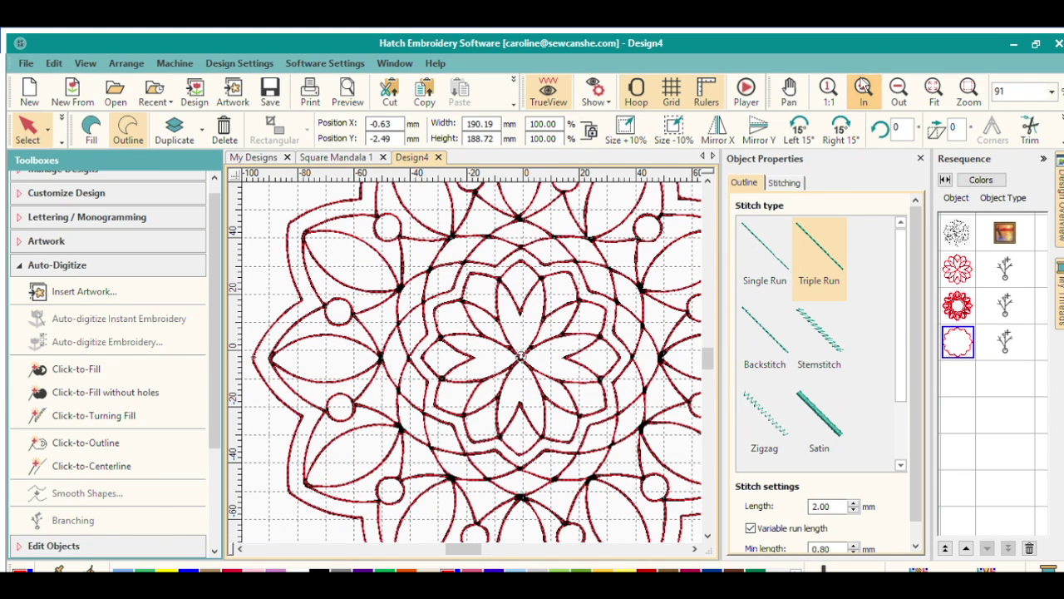
{"action": "left_click", "coordinate": [74, 358]}
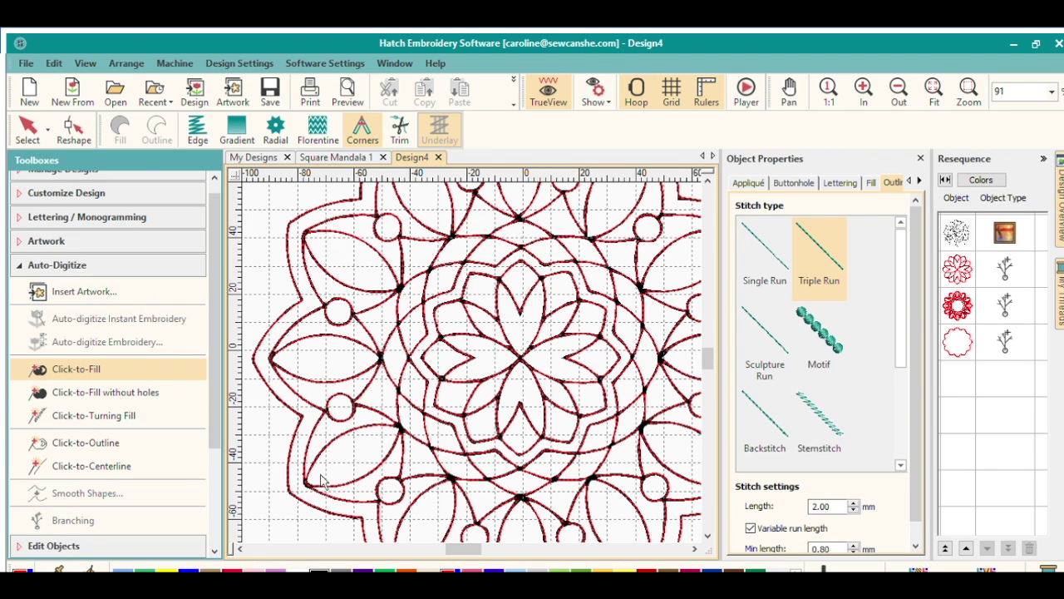
{"action": "left_click", "coordinate": [339, 311]}
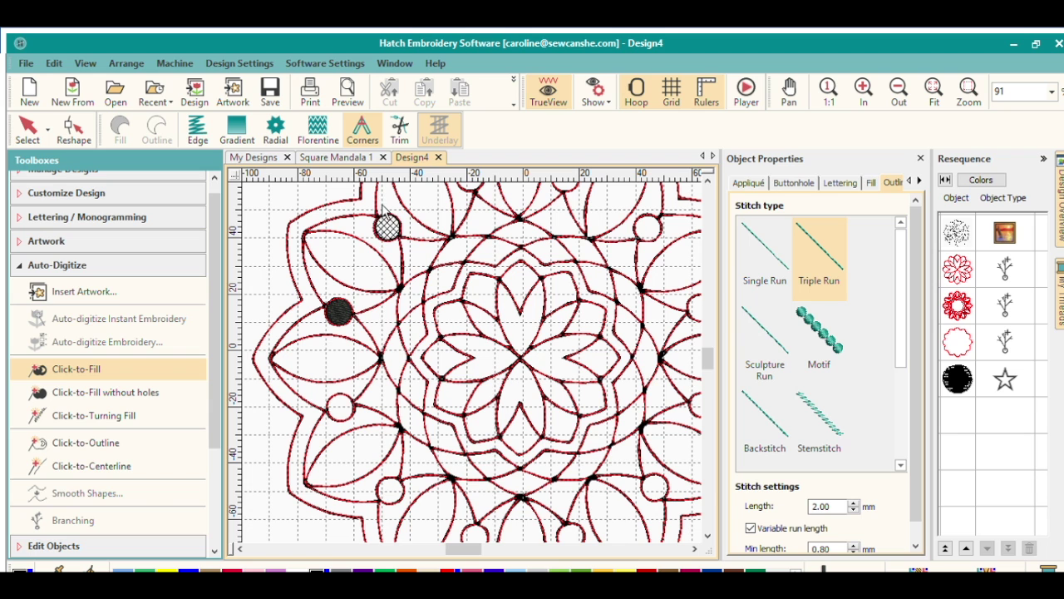
{"action": "left_click", "coordinate": [386, 227]}
{"action": "left_click", "coordinate": [471, 183]}
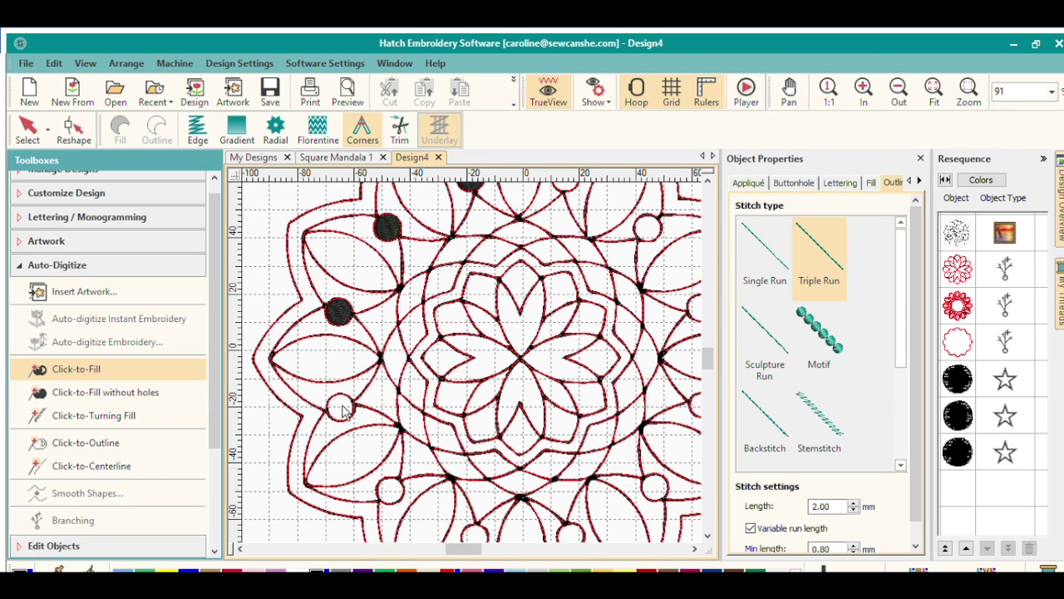
{"action": "left_click", "coordinate": [340, 406]}
{"action": "left_click", "coordinate": [899, 89]}
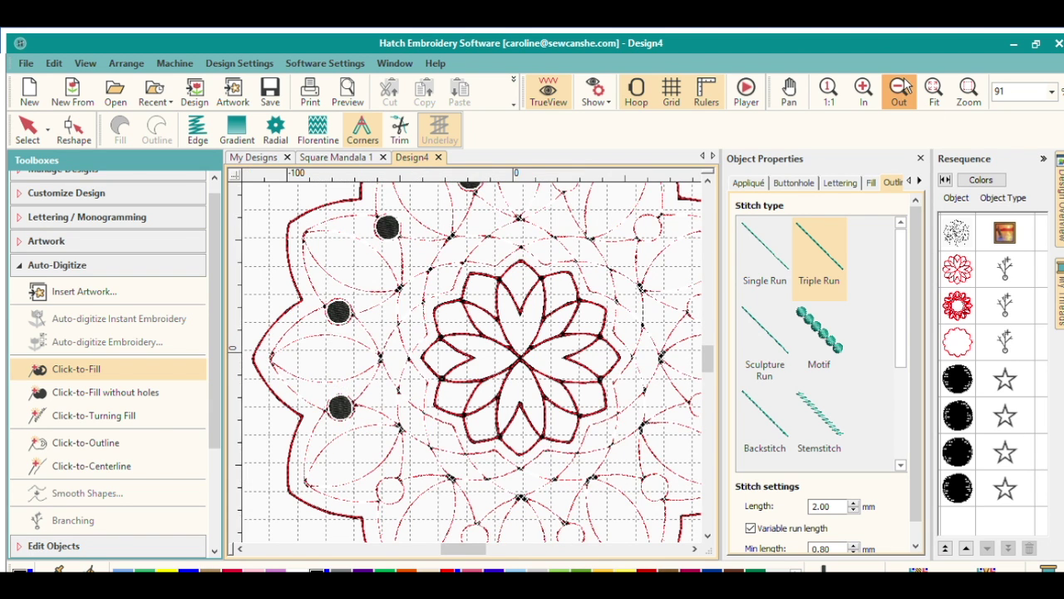
{"action": "left_click", "coordinate": [546, 215]}
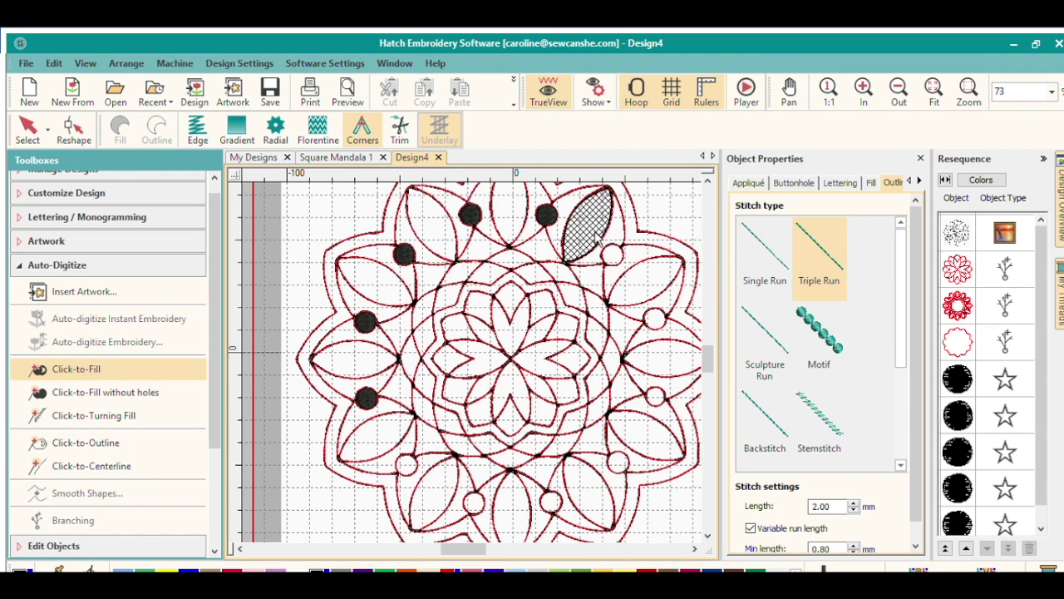
{"action": "left_click", "coordinate": [612, 253]}
{"action": "left_click", "coordinate": [654, 317]}
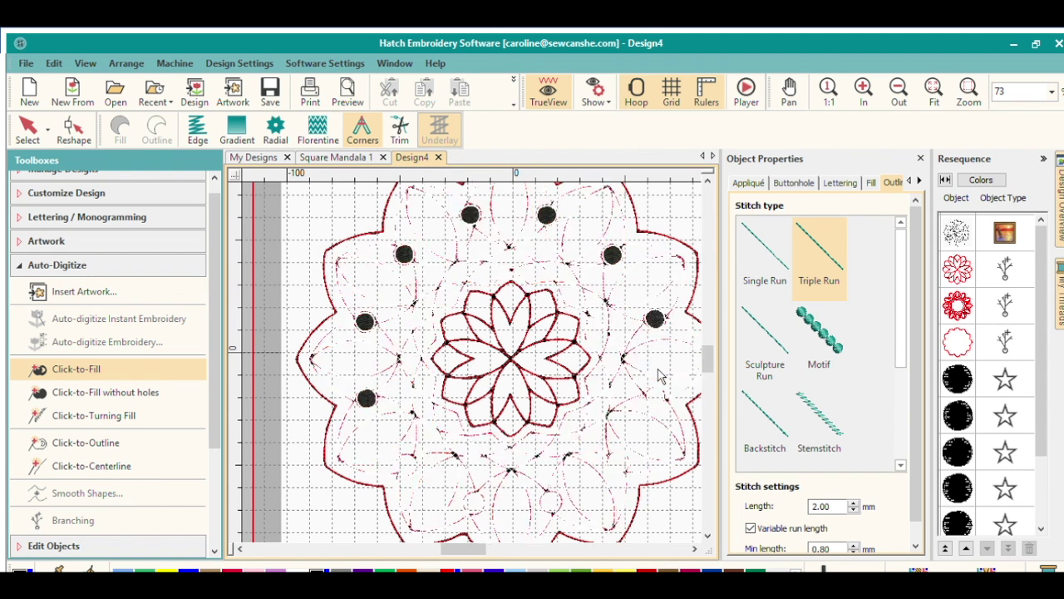
{"action": "left_click", "coordinate": [655, 396]}
{"action": "left_click", "coordinate": [617, 460]}
{"action": "left_click", "coordinate": [551, 500]}
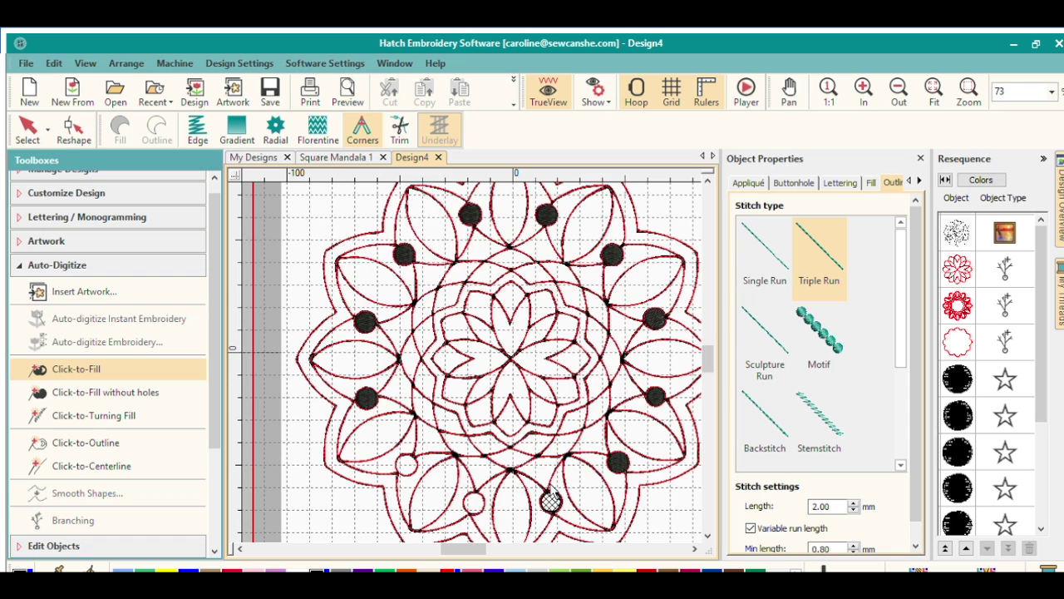
{"action": "left_click", "coordinate": [474, 501]}
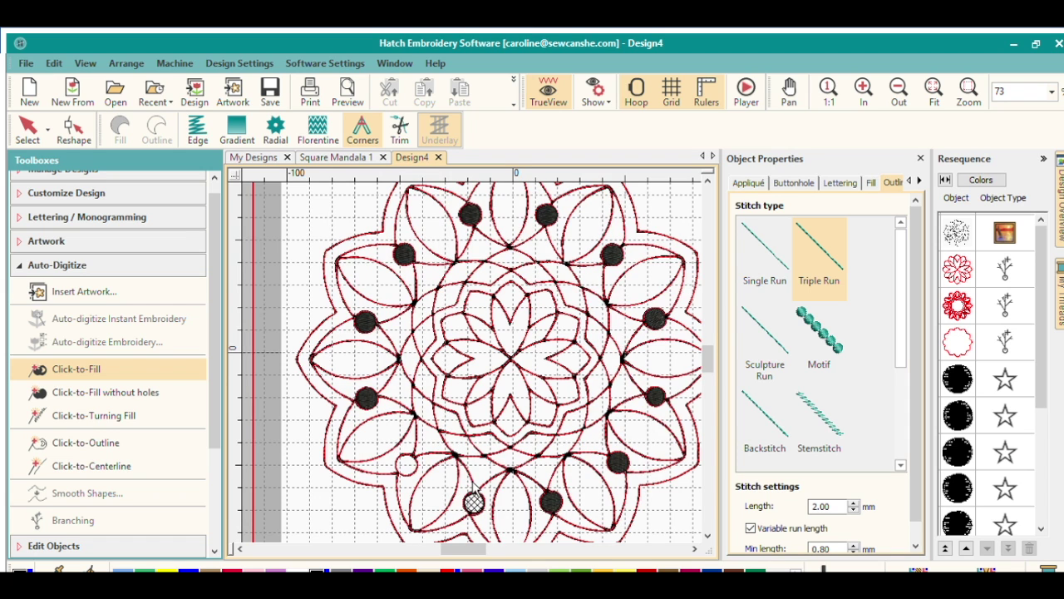
{"action": "left_click", "coordinate": [406, 464]}
{"action": "left_click", "coordinate": [690, 446]}
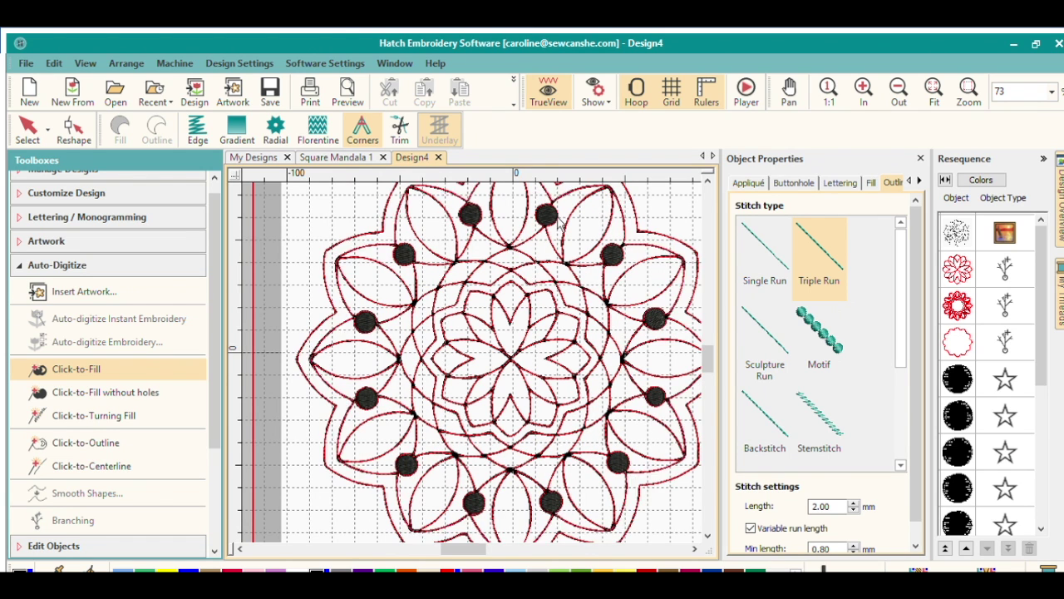
- Fill the twelve pointed outer petals with black fill stitching
{"action": "left_click", "coordinate": [586, 218]}
{"action": "left_click", "coordinate": [511, 208]}
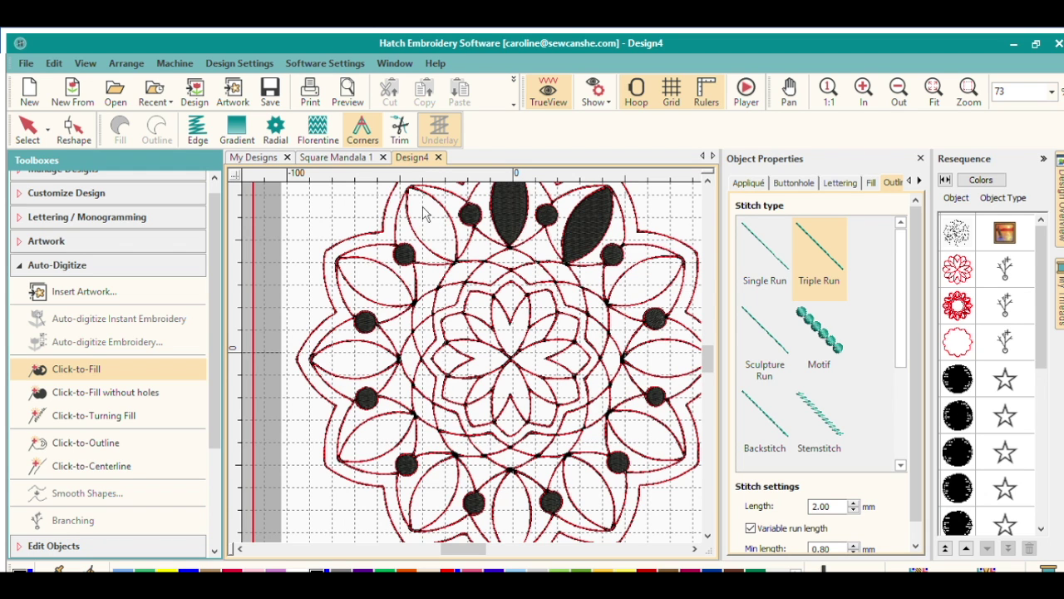
{"action": "left_click", "coordinate": [431, 223]}
{"action": "left_click", "coordinate": [374, 281]}
{"action": "left_click", "coordinate": [353, 350]}
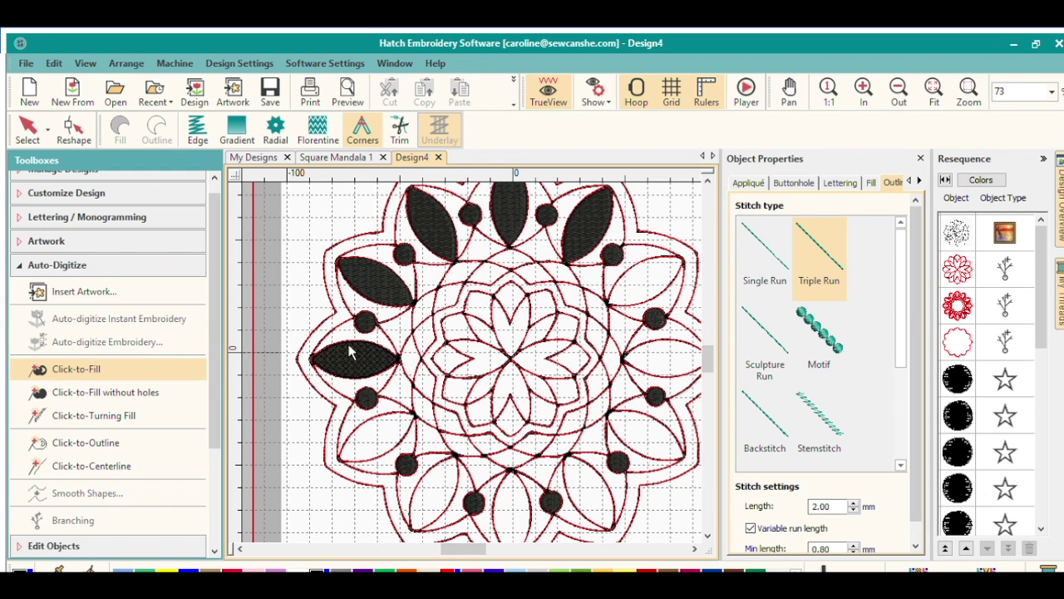
{"action": "left_click", "coordinate": [378, 423]}
{"action": "left_click", "coordinate": [445, 466]}
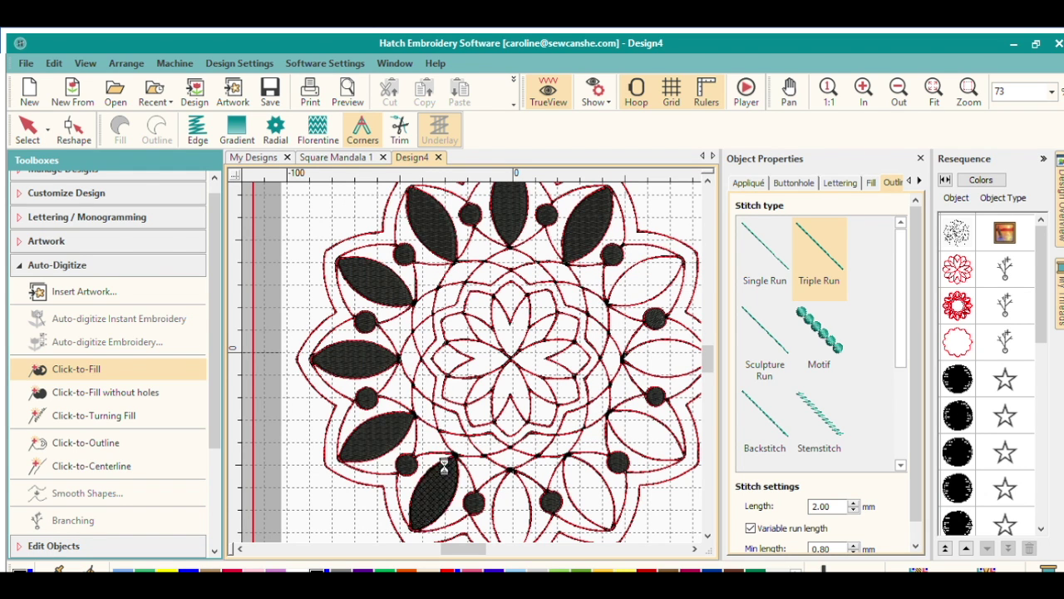
{"action": "left_click", "coordinate": [509, 495]}
{"action": "left_click", "coordinate": [586, 489]}
{"action": "left_click", "coordinate": [643, 422]}
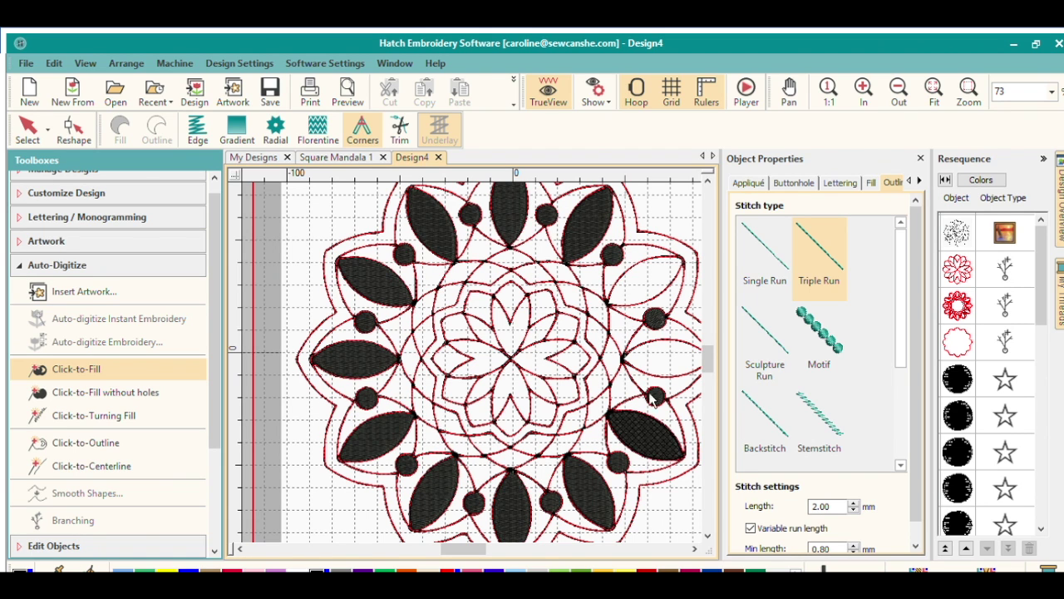
{"action": "left_click", "coordinate": [664, 349]}
{"action": "left_click", "coordinate": [641, 277]}
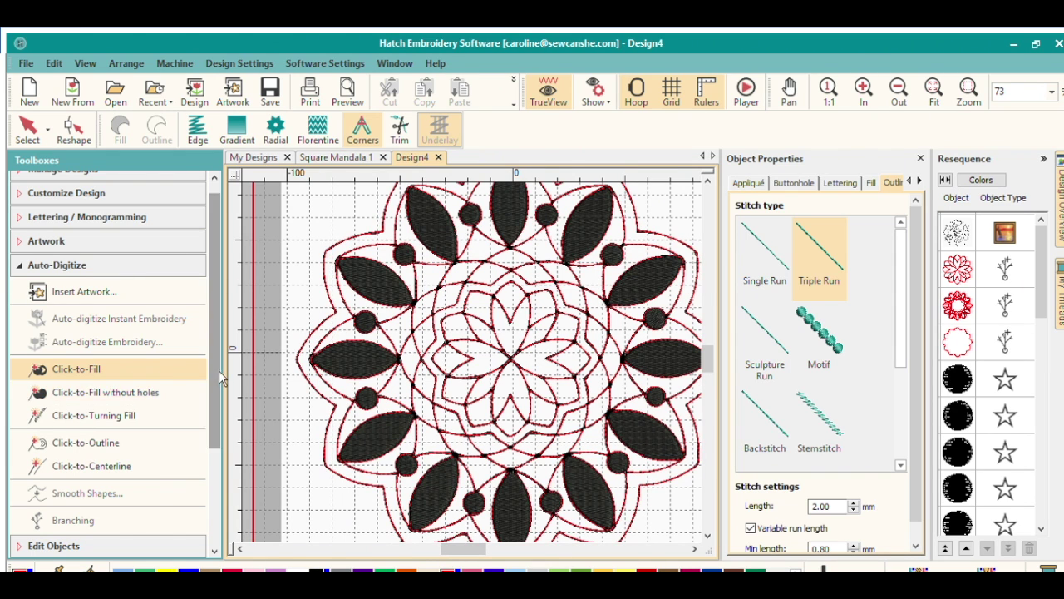
- Fill the seven central star petals with red fill stitching
{"action": "left_click", "coordinate": [478, 358]}
{"action": "left_click", "coordinate": [499, 325]}
{"action": "left_click", "coordinate": [516, 320]}
{"action": "left_click", "coordinate": [530, 326]}
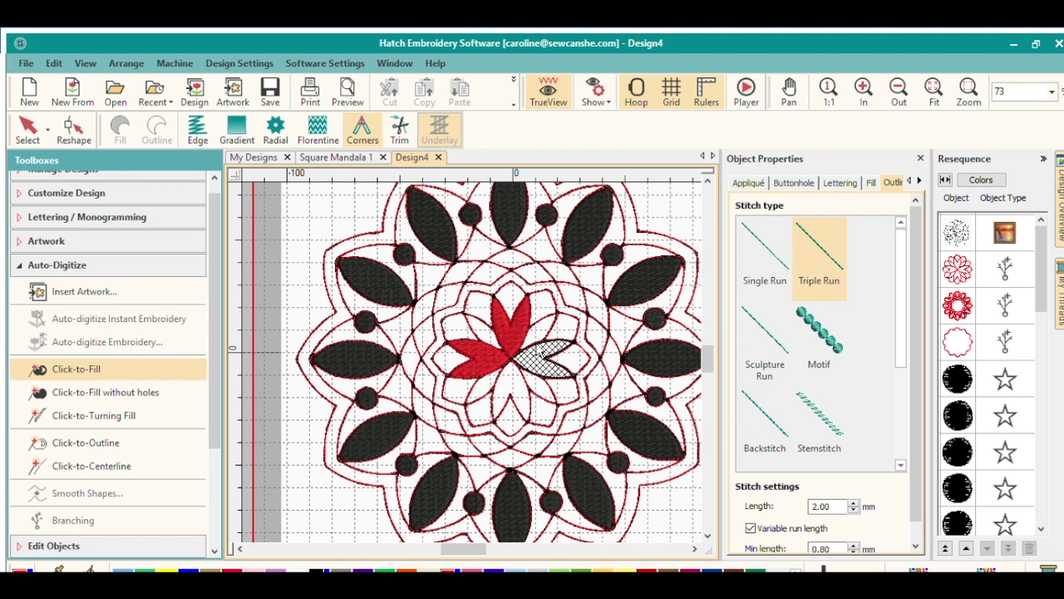
{"action": "left_click", "coordinate": [545, 354]}
{"action": "left_click", "coordinate": [516, 391]}
{"action": "left_click", "coordinate": [537, 385]}
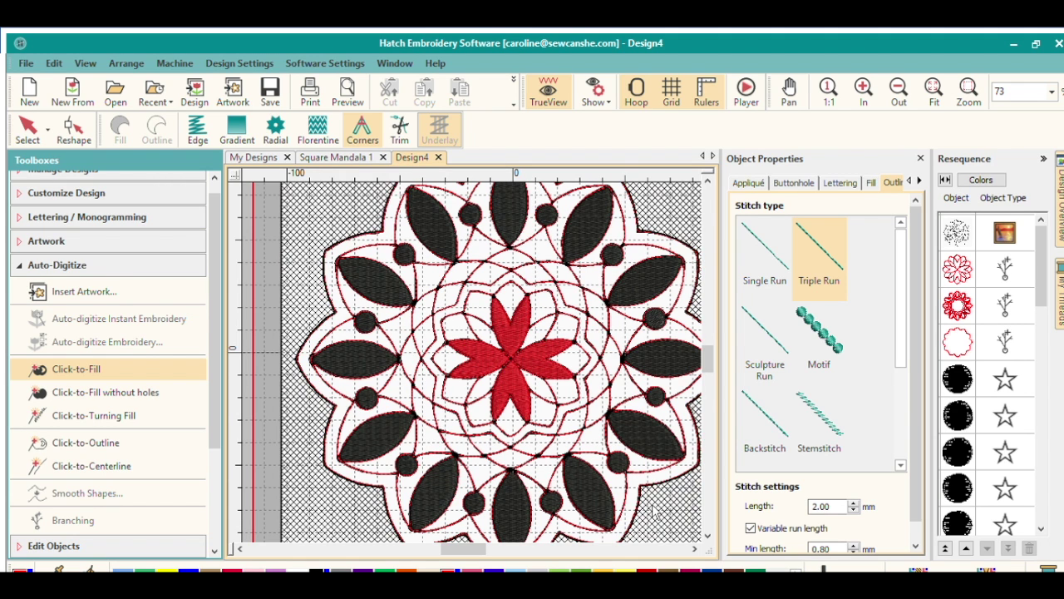
- Fill the ring around the centre star, the outer border and the circular band red
{"action": "left_click", "coordinate": [597, 353]}
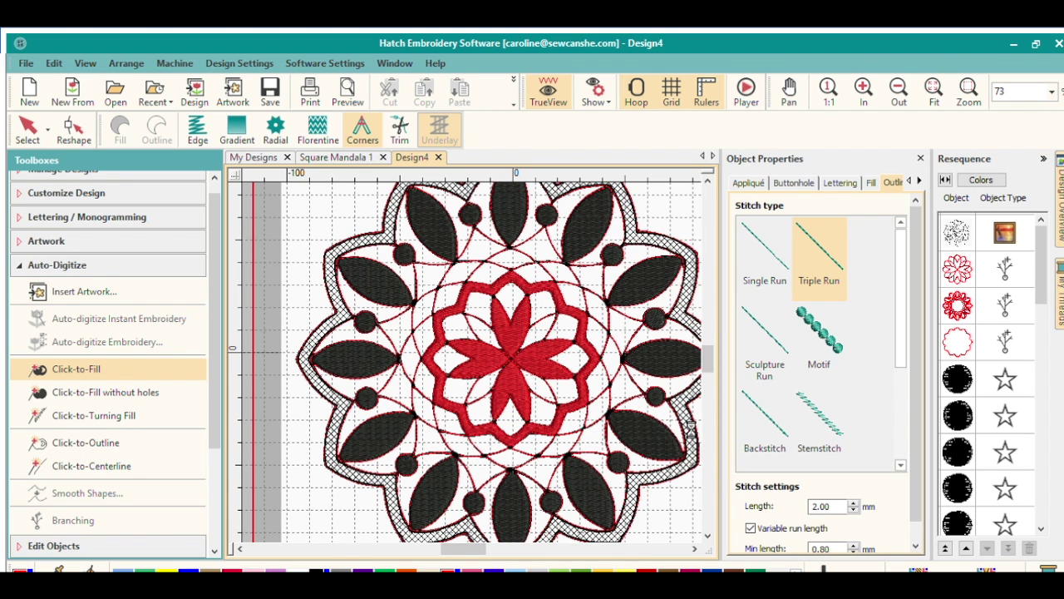
{"action": "left_click", "coordinate": [690, 426]}
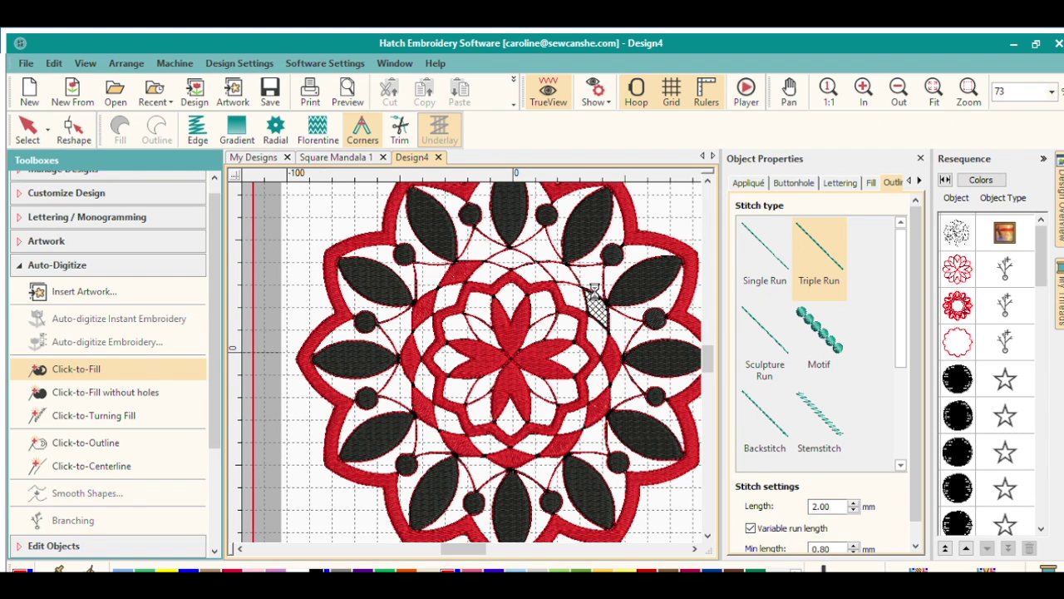
{"action": "left_click", "coordinate": [514, 246]}
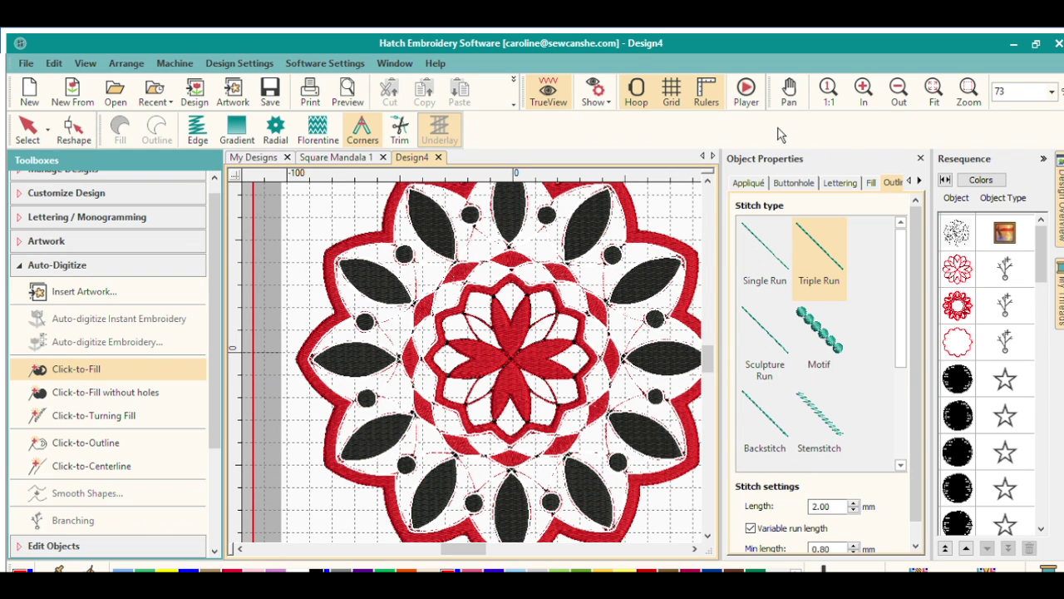
{"action": "left_click", "coordinate": [27, 125]}
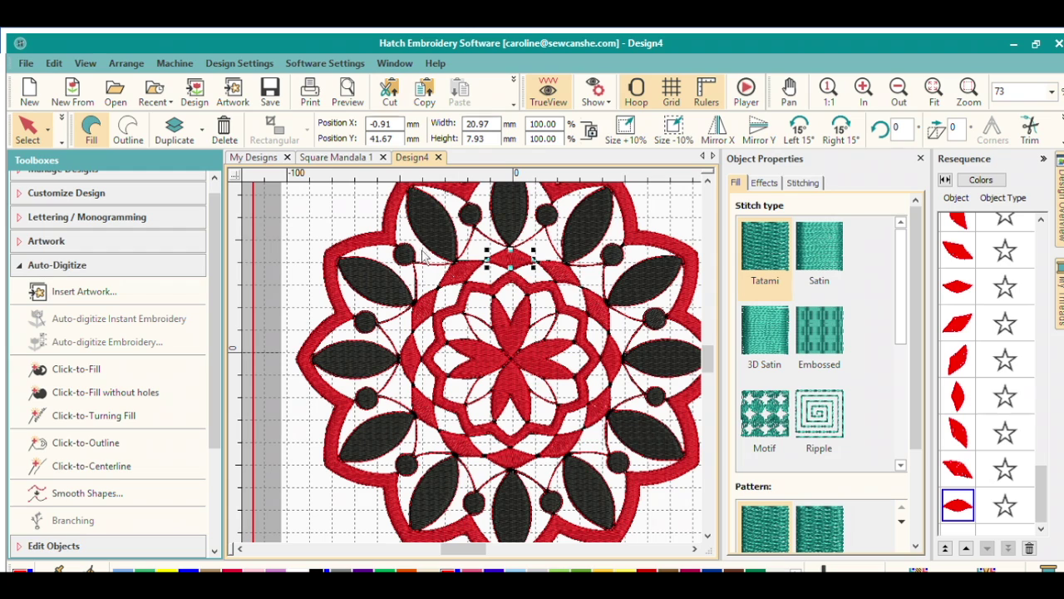
- Switch the left, top, right and next red centre petals to a Motif fill
{"action": "left_click", "coordinate": [489, 349]}
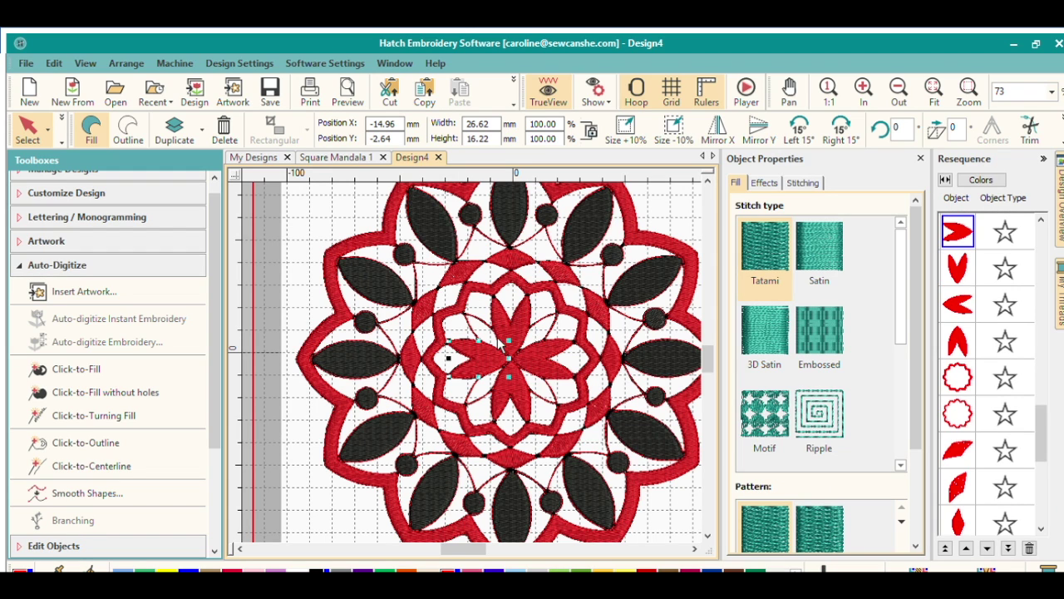
{"action": "left_click", "coordinate": [772, 399]}
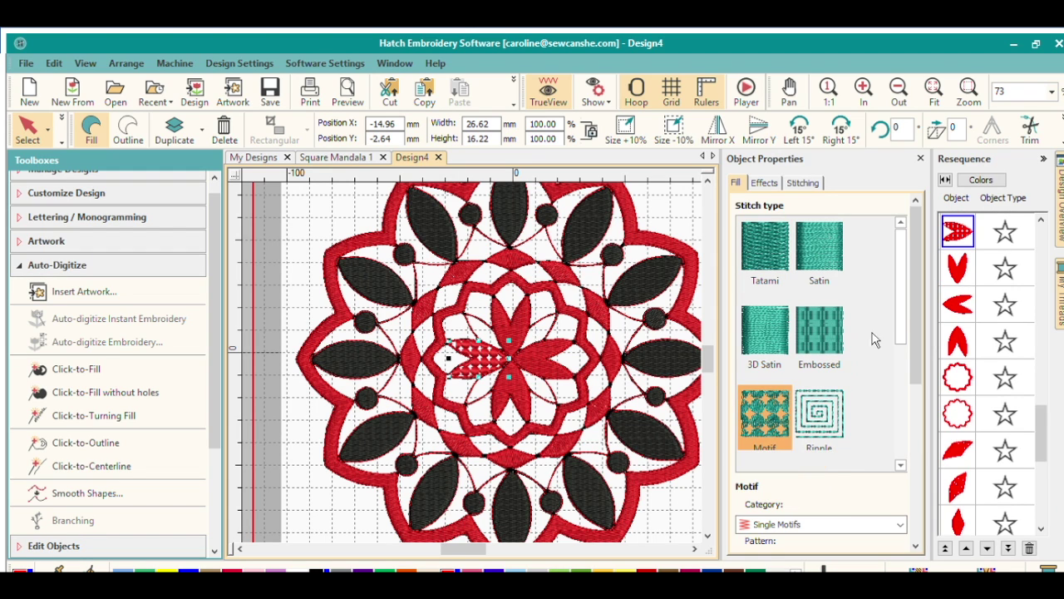
{"action": "left_click", "coordinate": [524, 312]}
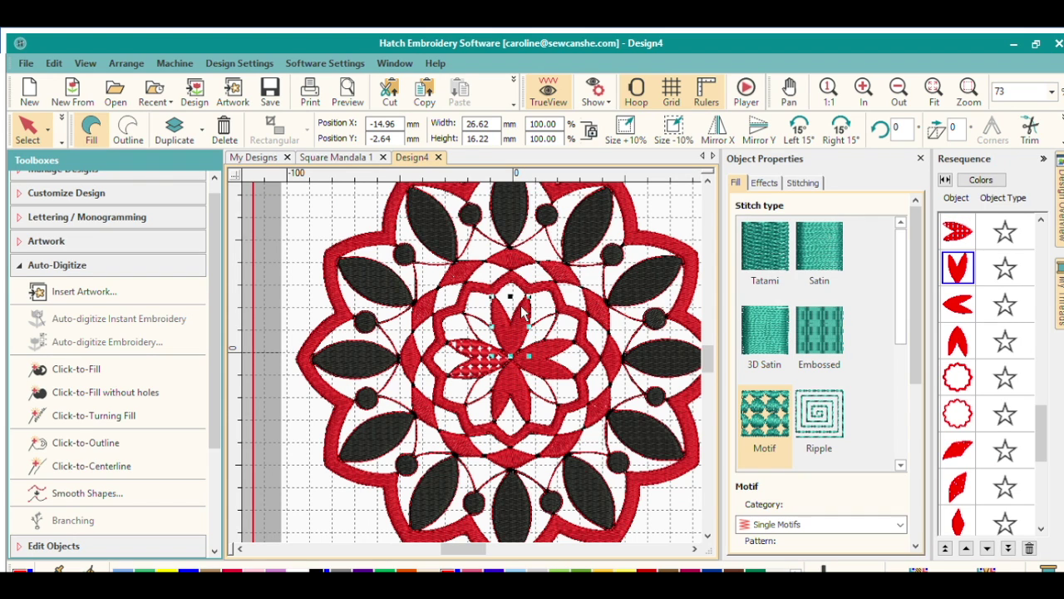
{"action": "left_click", "coordinate": [765, 426]}
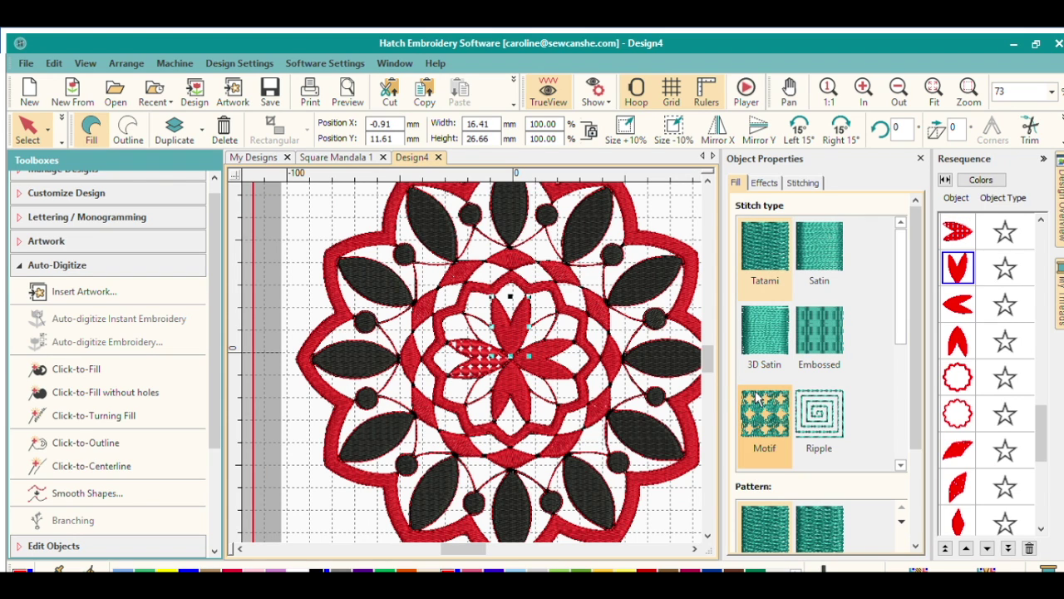
{"action": "left_click", "coordinate": [555, 356]}
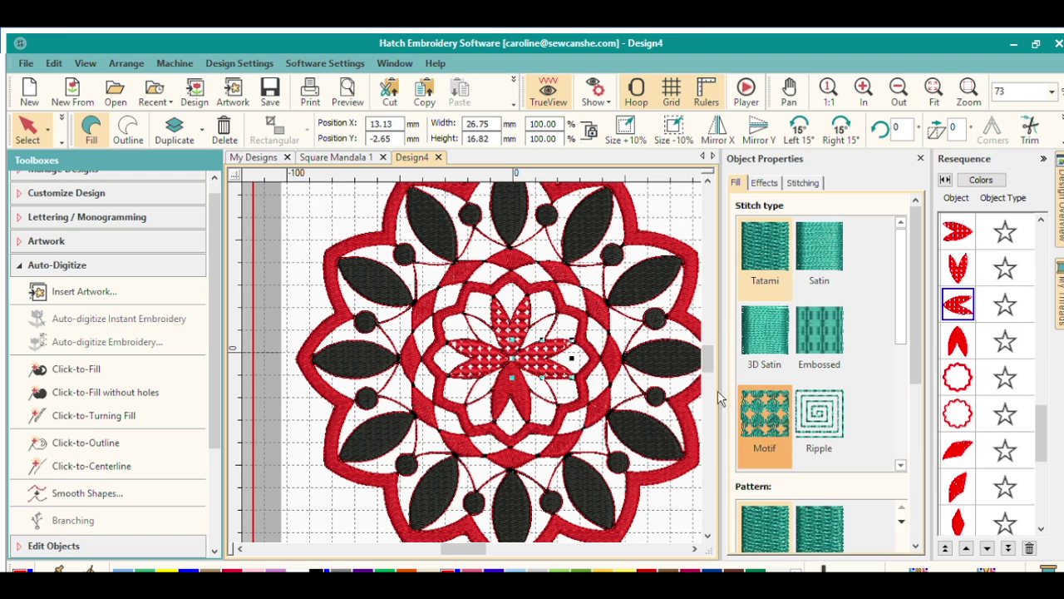
{"action": "left_click", "coordinate": [763, 412]}
{"action": "key", "text": "Tab"}
{"action": "left_click", "coordinate": [764, 407]}
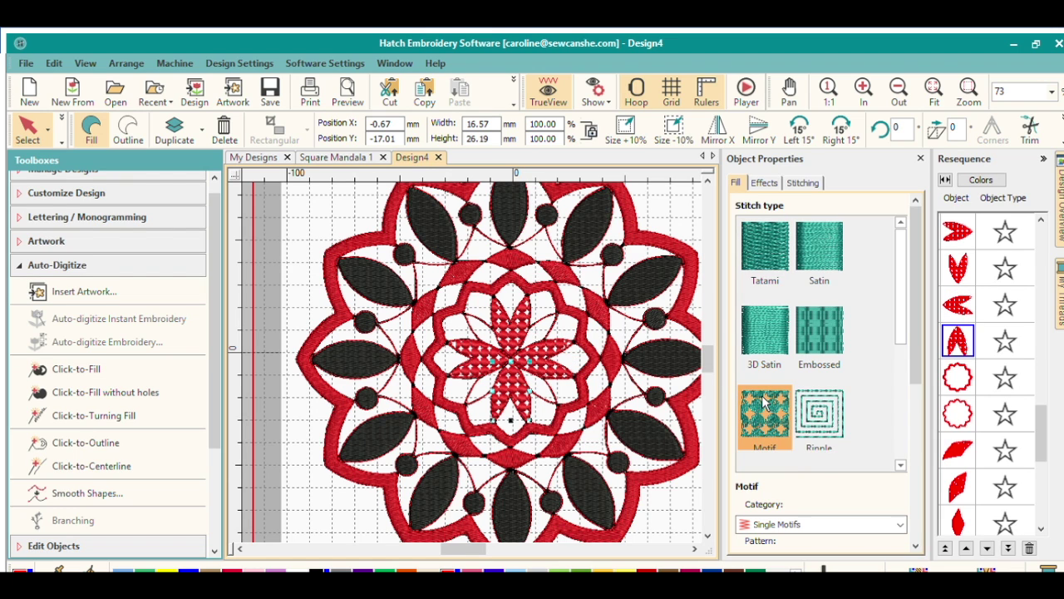
{"action": "left_click_drag", "start_coordinate": [919, 309], "coordinate": [918, 341]}
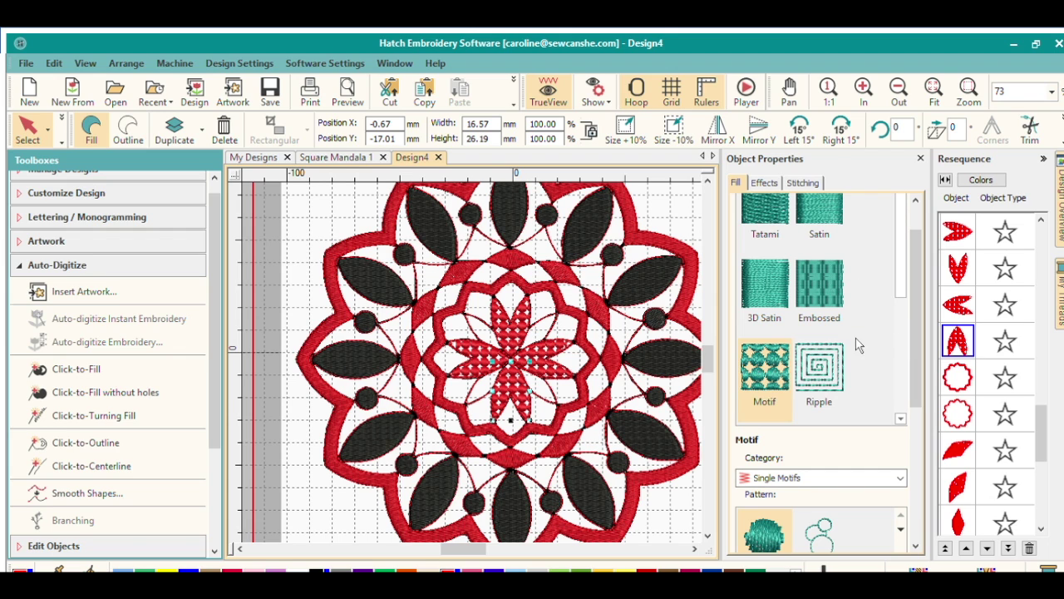
{"action": "left_click", "coordinate": [677, 342]}
- Give the right black leaf a Ripple fill and select the other black leaves
{"action": "left_click", "coordinate": [819, 366]}
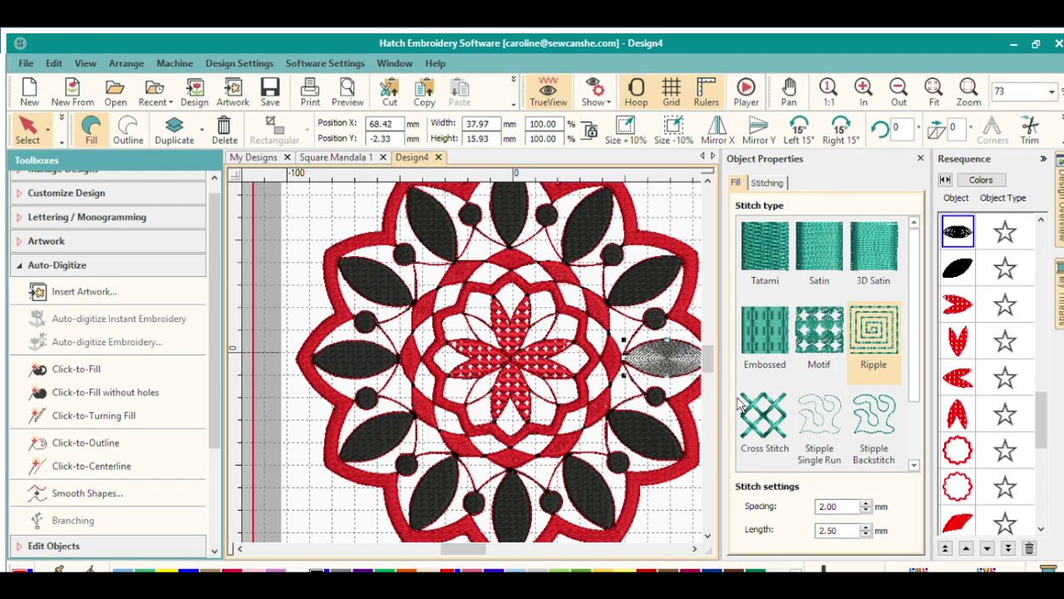
{"action": "left_click", "coordinate": [652, 431]}
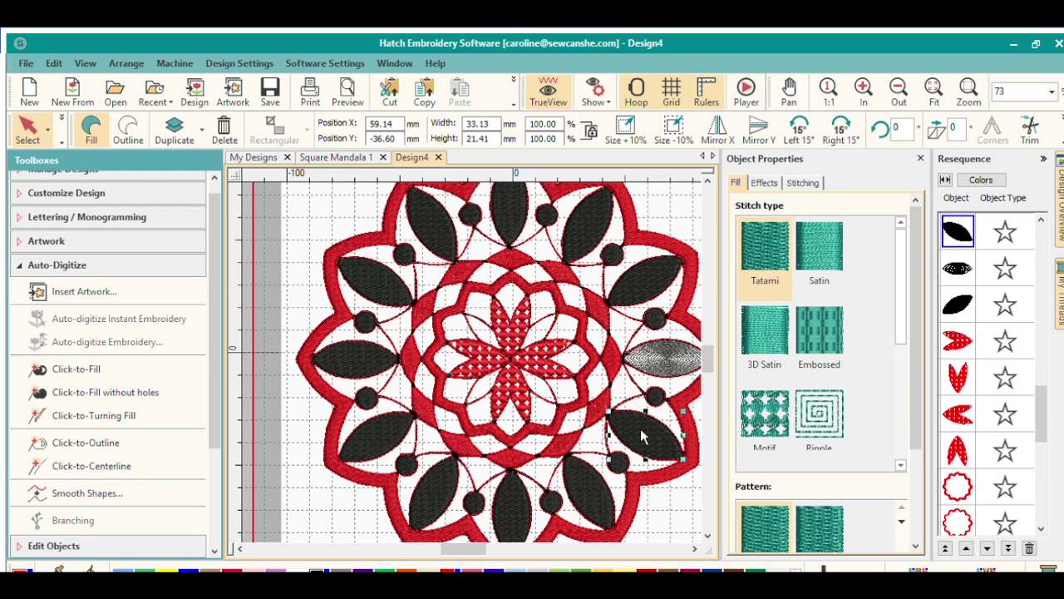
{"action": "left_click", "coordinate": [586, 480], "text": "shift"}
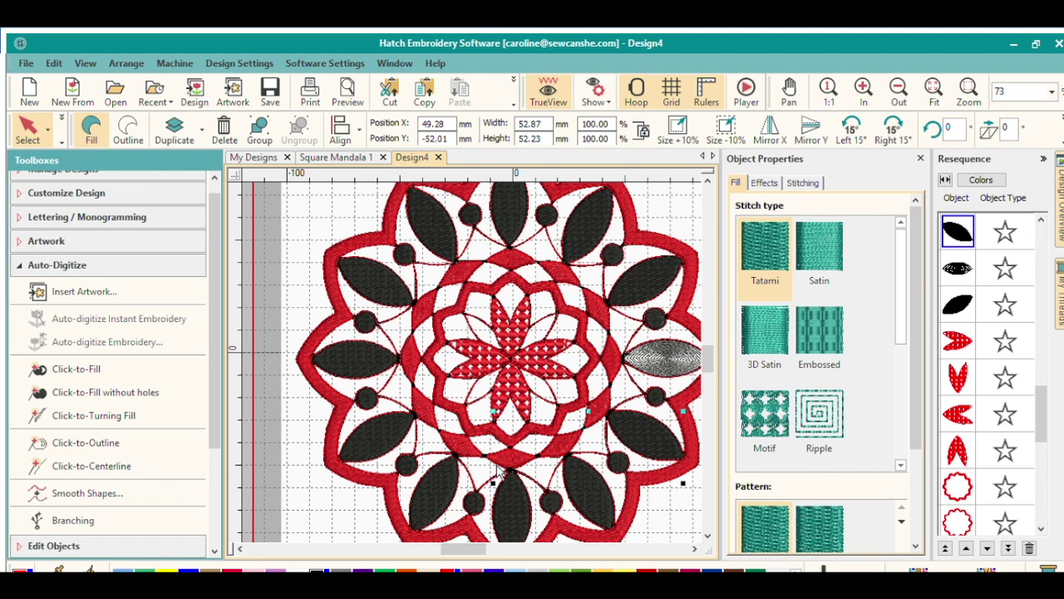
{"action": "left_click", "coordinate": [370, 374], "text": "shift"}
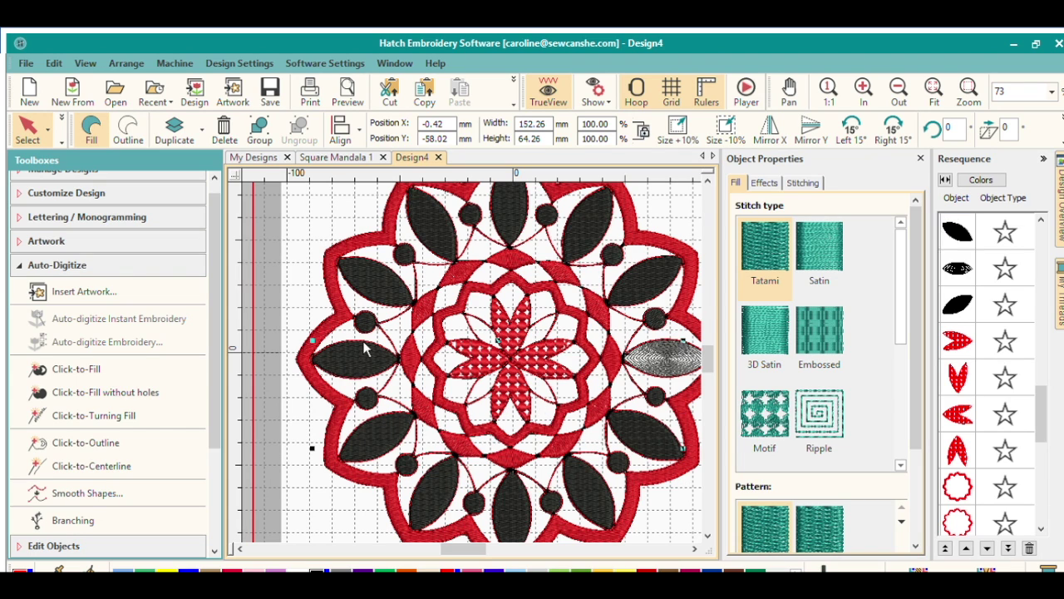
{"action": "left_click", "coordinate": [366, 274], "text": "shift"}
{"action": "left_click", "coordinate": [434, 212], "text": "shift"}
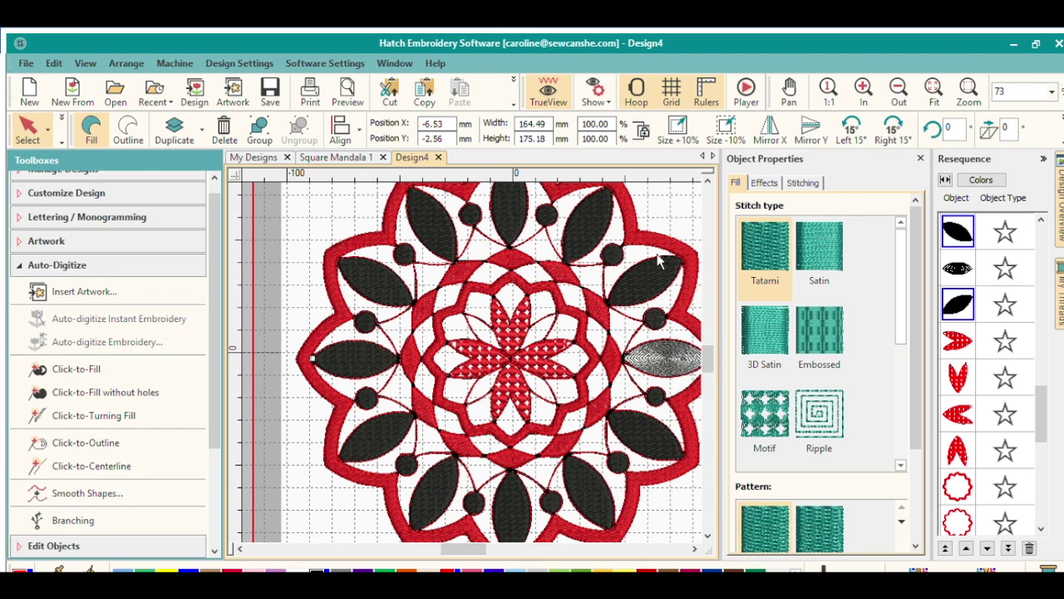
- Try Ripple, Stipple and Motif on the selected leaves, settling on Cross Stitch fill
{"action": "left_click", "coordinate": [824, 413]}
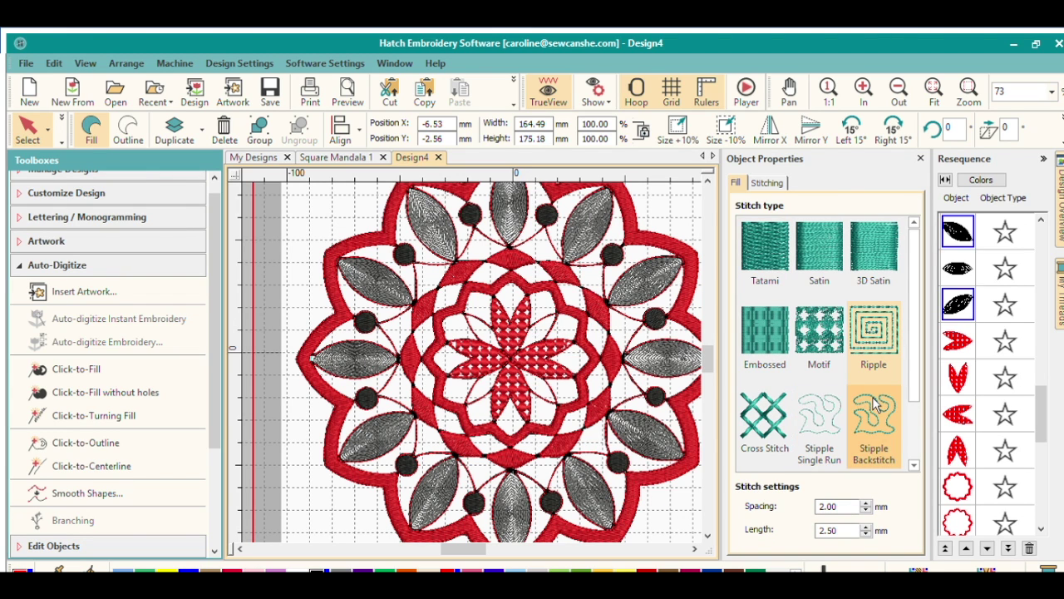
{"action": "left_click", "coordinate": [835, 394]}
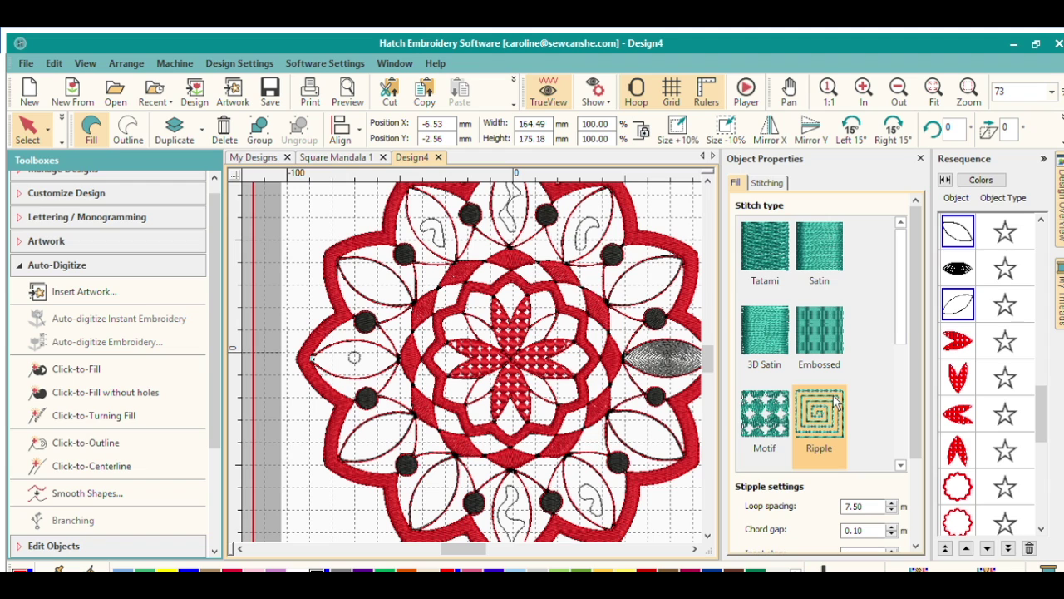
{"action": "left_click", "coordinate": [765, 414]}
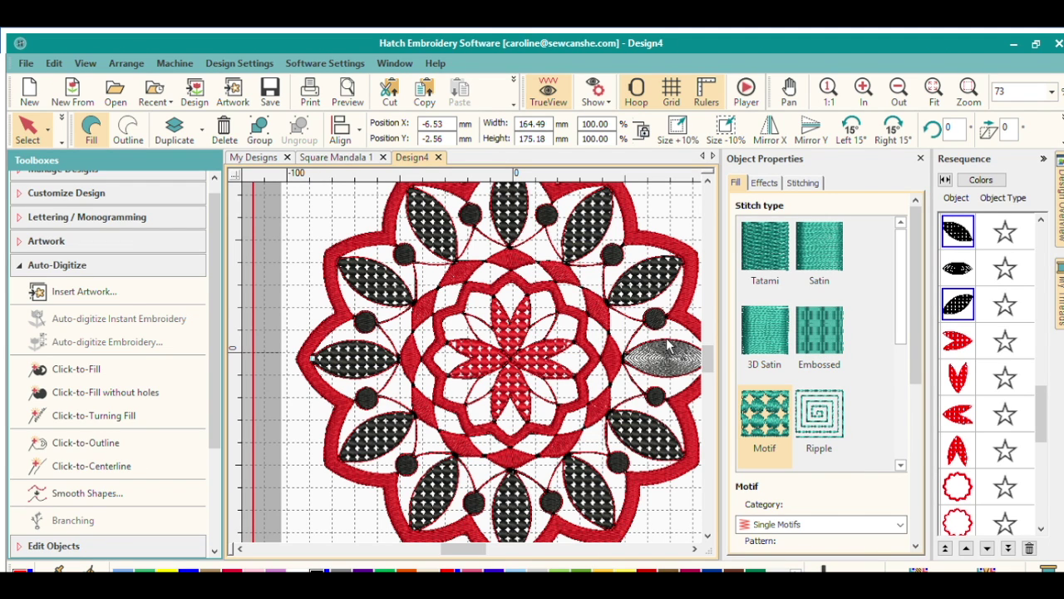
{"action": "left_click", "coordinate": [777, 406]}
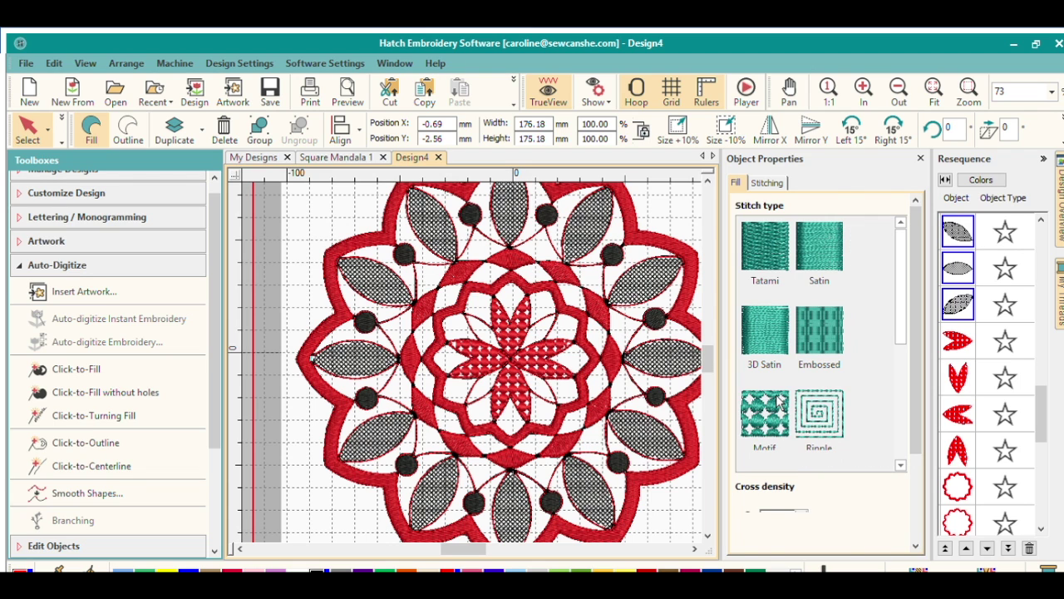
{"action": "left_click_drag", "start_coordinate": [901, 300], "coordinate": [907, 329]}
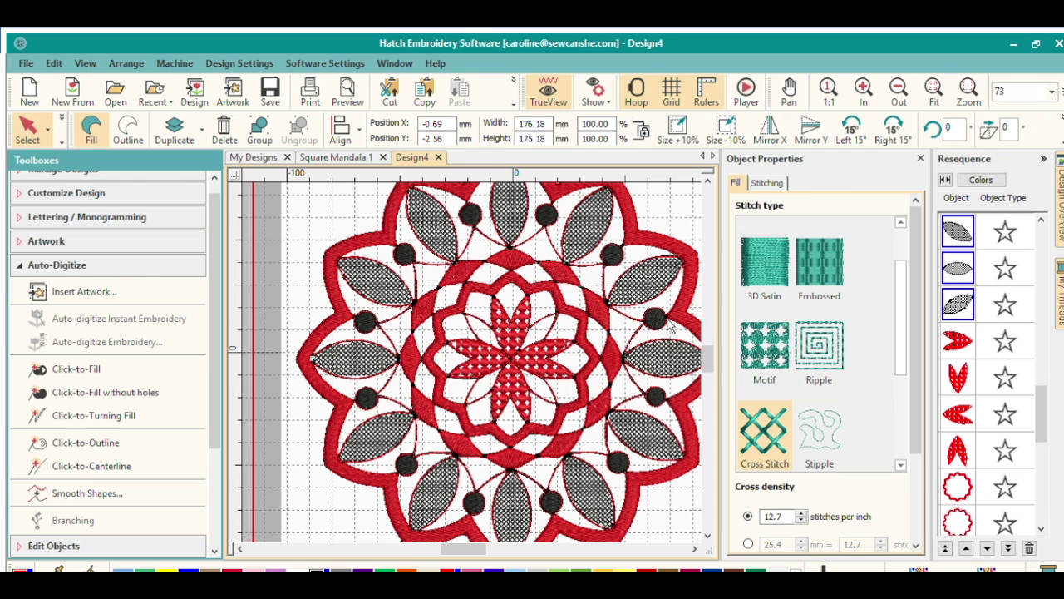
{"action": "scroll", "coordinate": [709, 336], "scroll_direction": "down", "scroll_amount": 3}
{"action": "scroll", "coordinate": [711, 337], "scroll_direction": "up", "scroll_amount": 4}
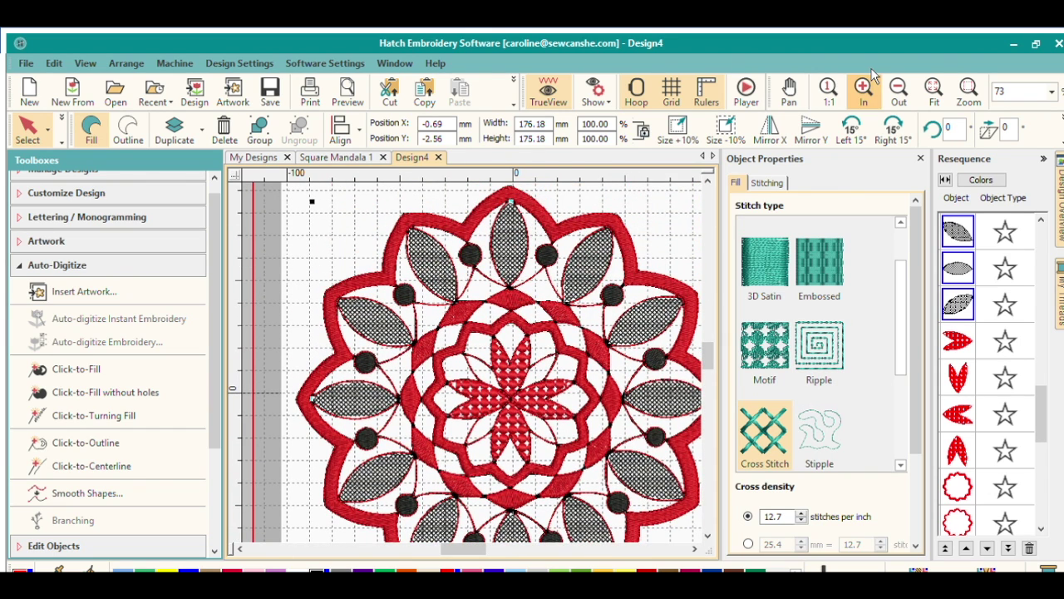
{"action": "left_click", "coordinate": [900, 76]}
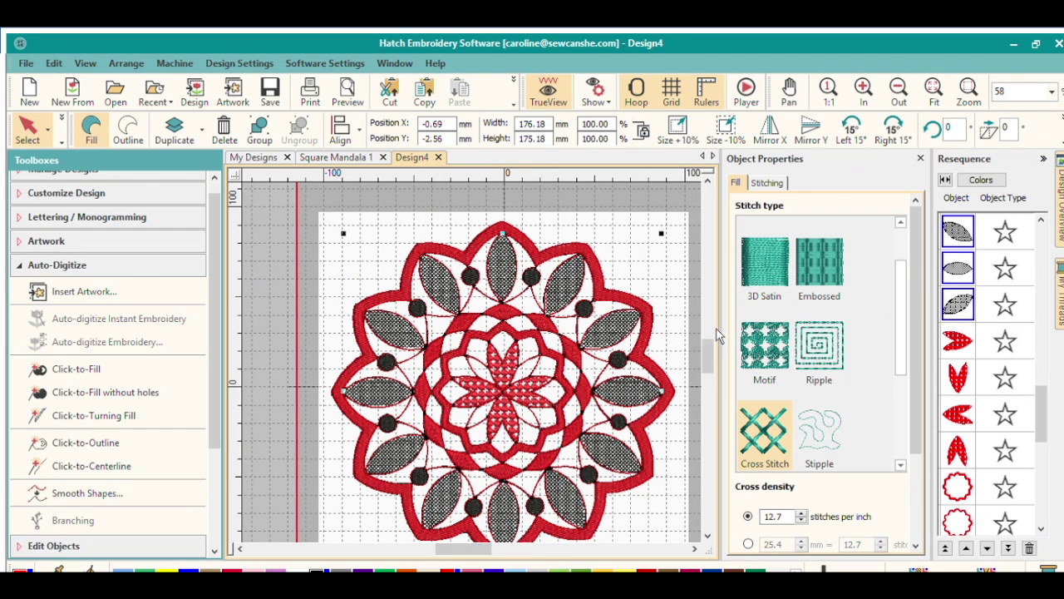
{"action": "scroll", "coordinate": [707, 337], "scroll_direction": "down", "scroll_amount": 3}
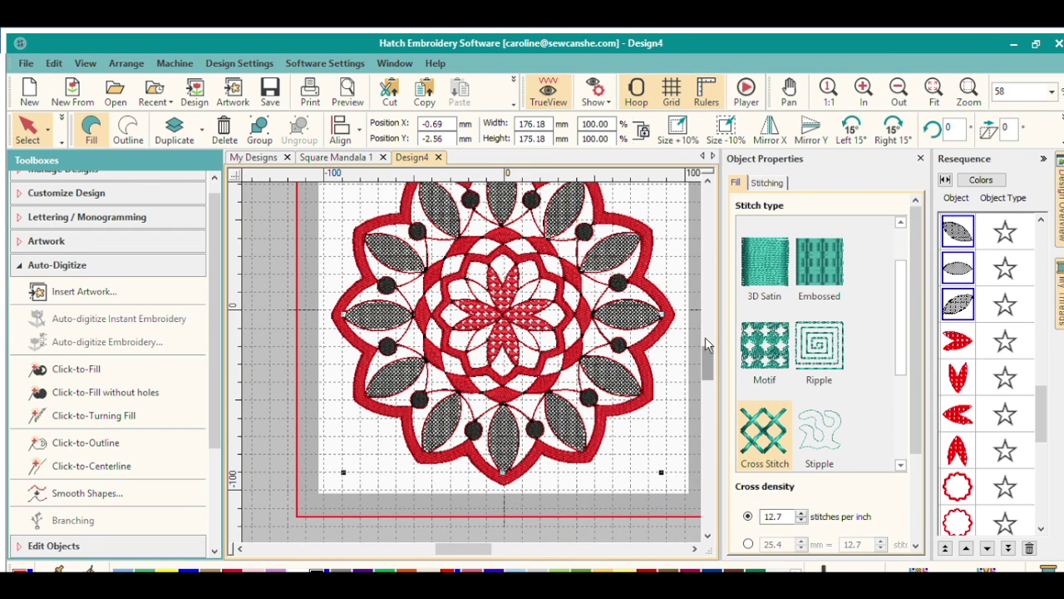
{"action": "scroll", "coordinate": [707, 338], "scroll_direction": "up", "scroll_amount": 2}
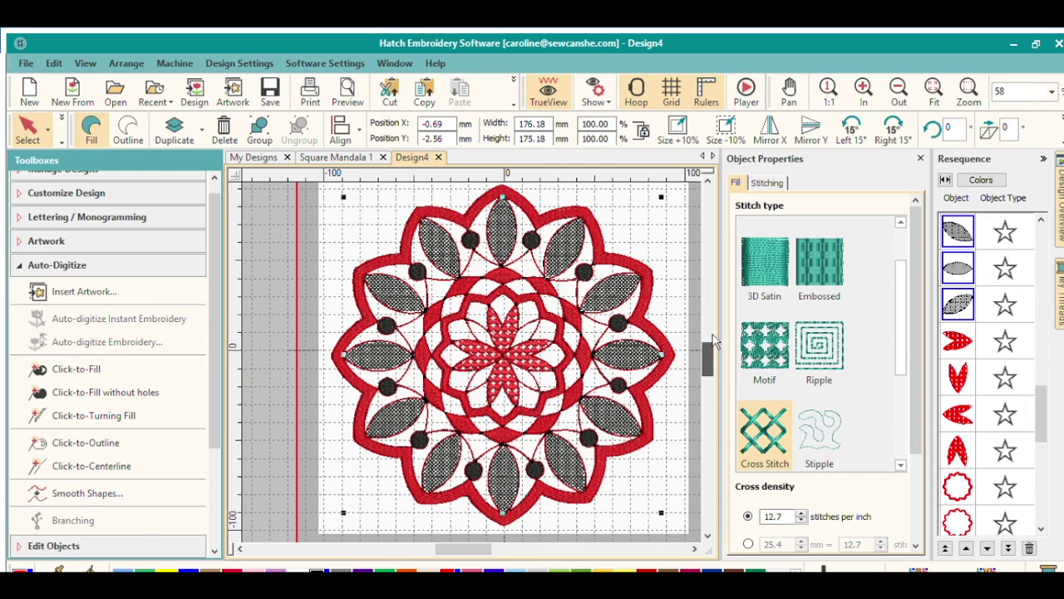
{"action": "left_click", "coordinate": [339, 157]}
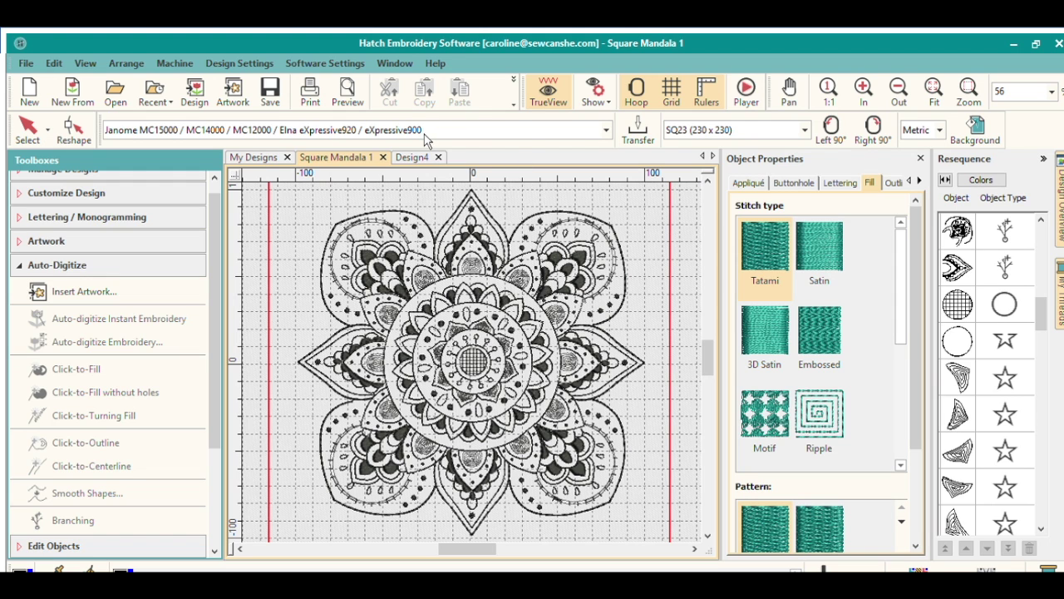
{"action": "left_click", "coordinate": [412, 157]}
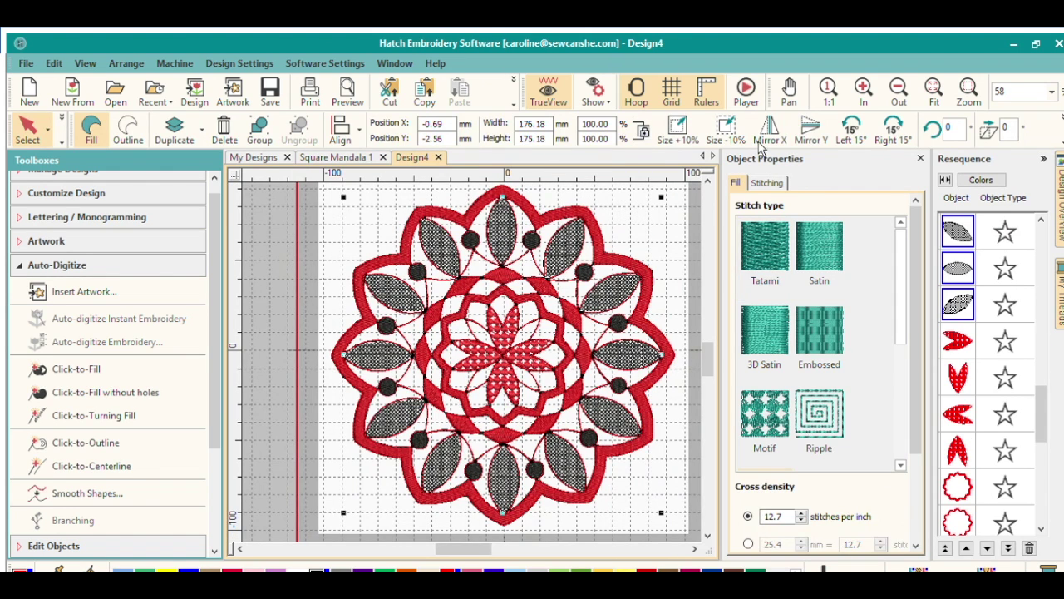
- Show the design by colour blocks and delete the imported mandala artwork
{"action": "left_click", "coordinate": [981, 179]}
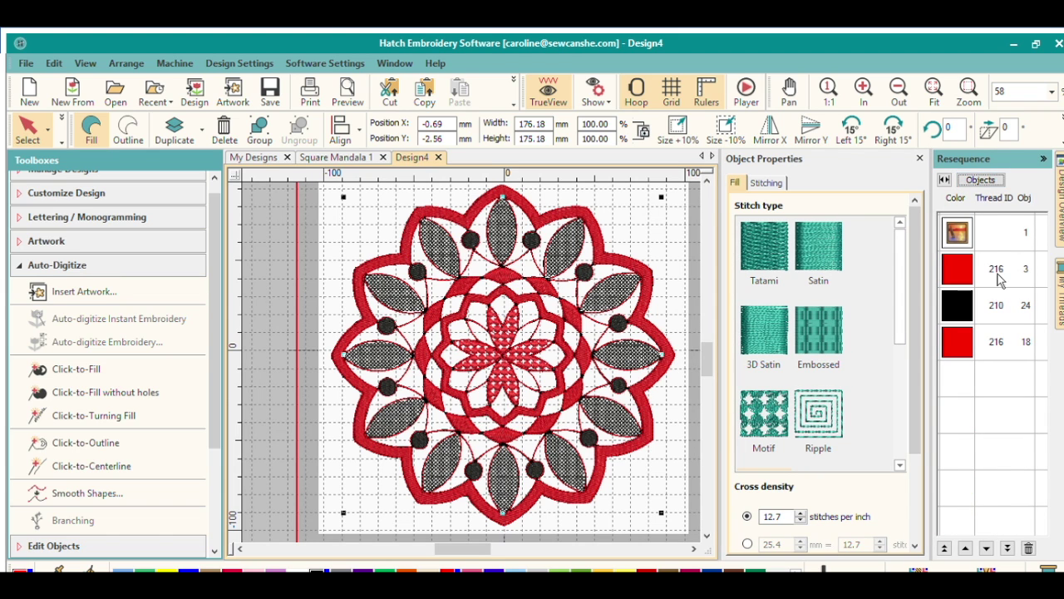
{"action": "left_click", "coordinate": [968, 219]}
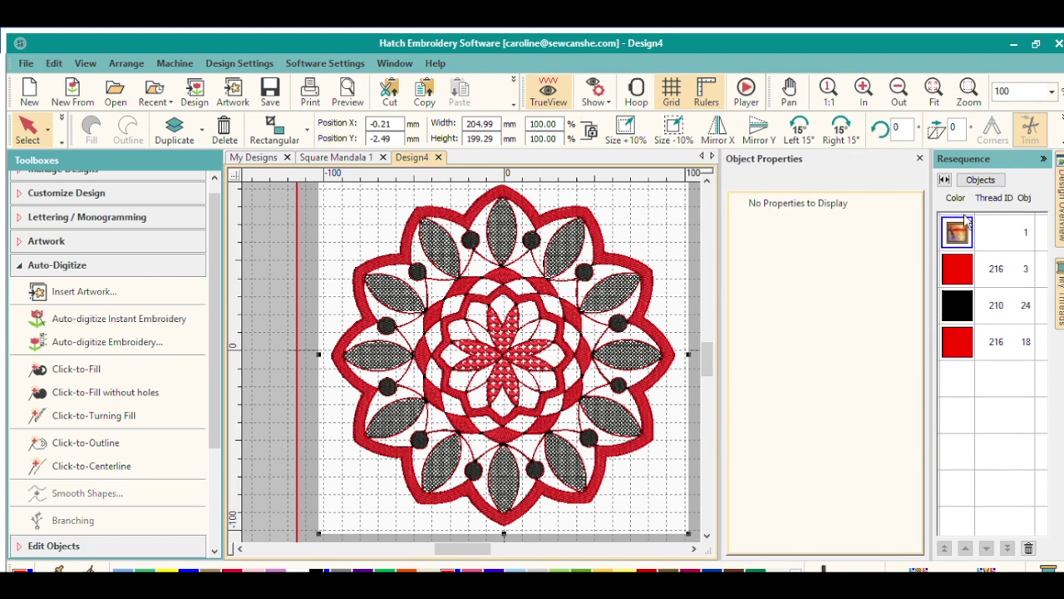
{"action": "key", "text": "Delete"}
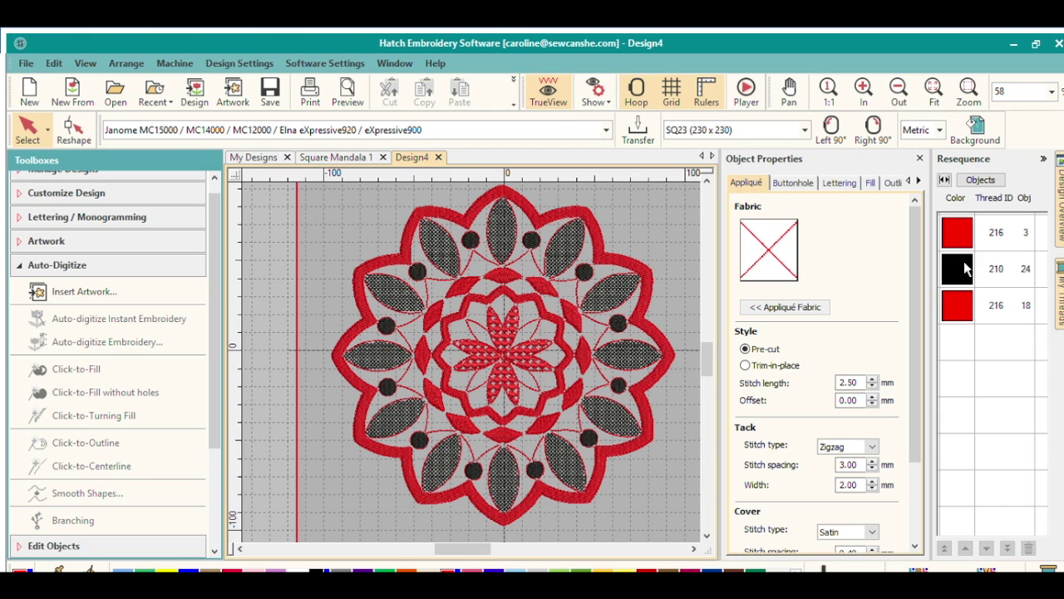
- Merge the two red blocks and move the black block to sew before red
{"action": "left_click", "coordinate": [964, 301]}
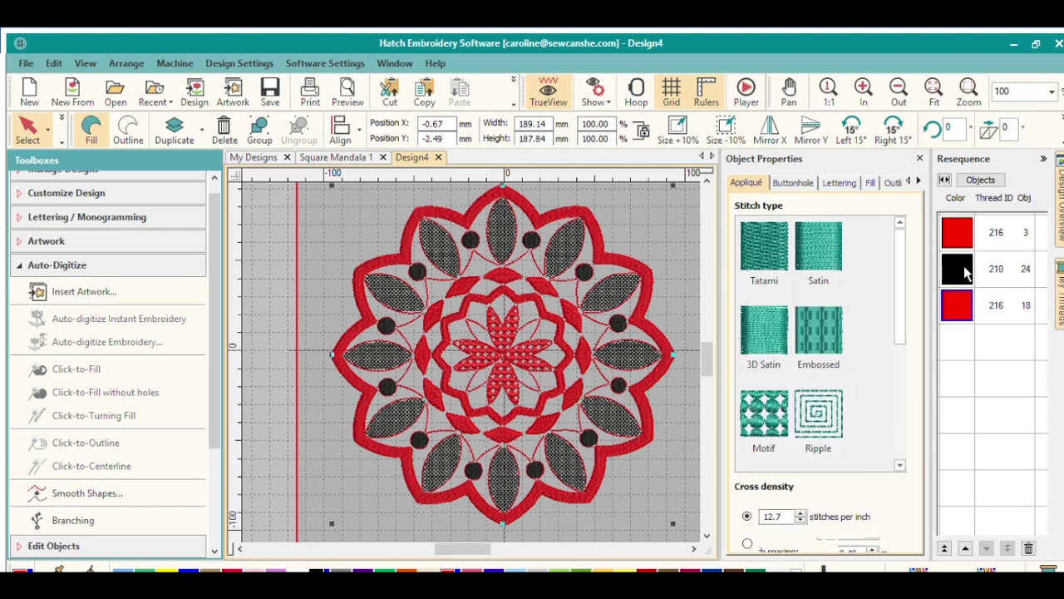
{"action": "left_click_drag", "start_coordinate": [960, 213], "coordinate": [964, 218]}
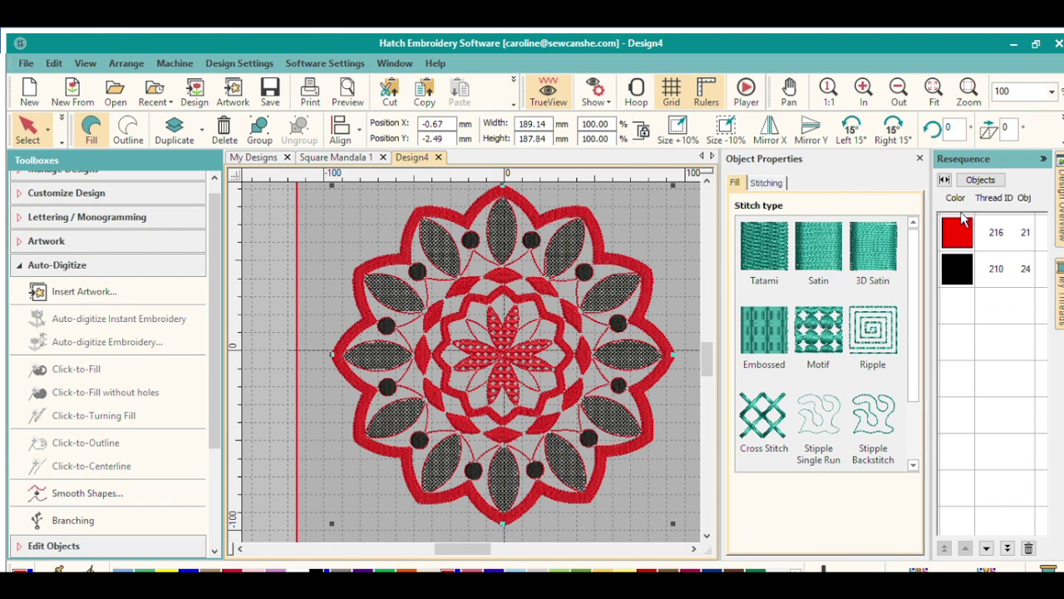
{"action": "left_click", "coordinate": [959, 267]}
{"action": "left_click", "coordinate": [965, 548]}
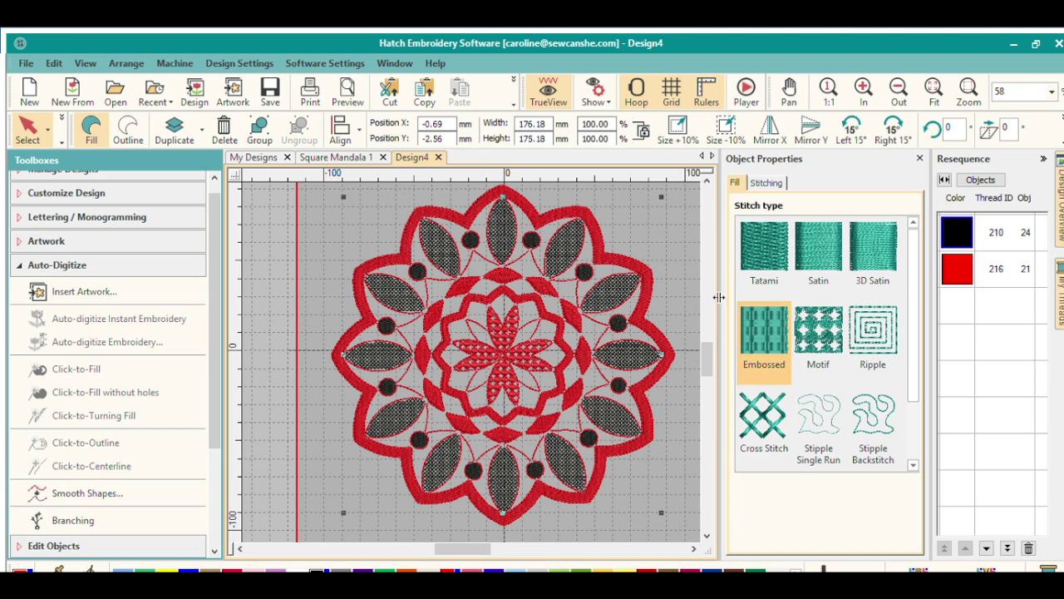
{"action": "left_click", "coordinate": [686, 282]}
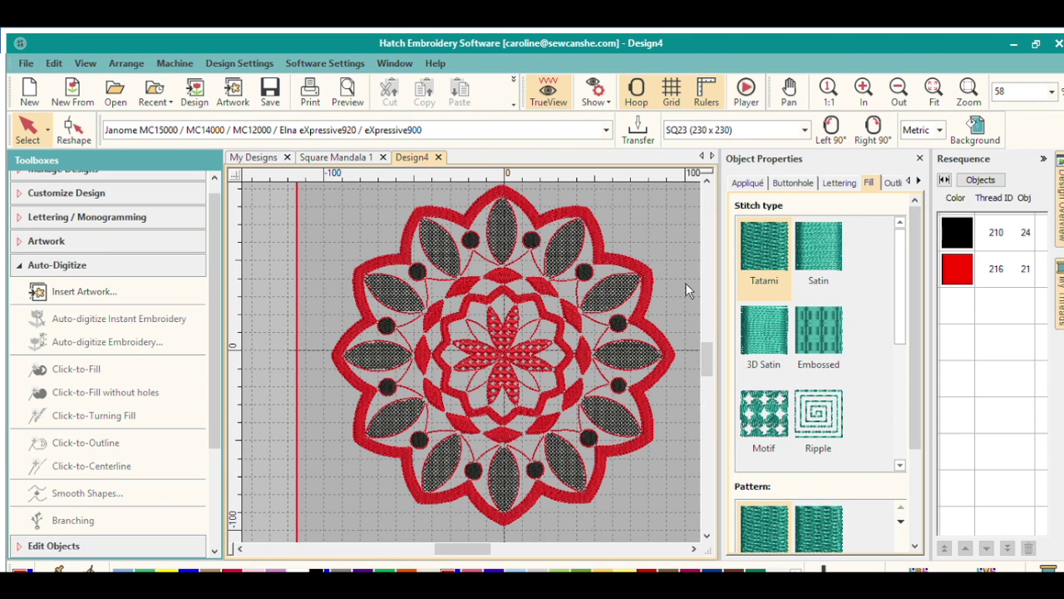